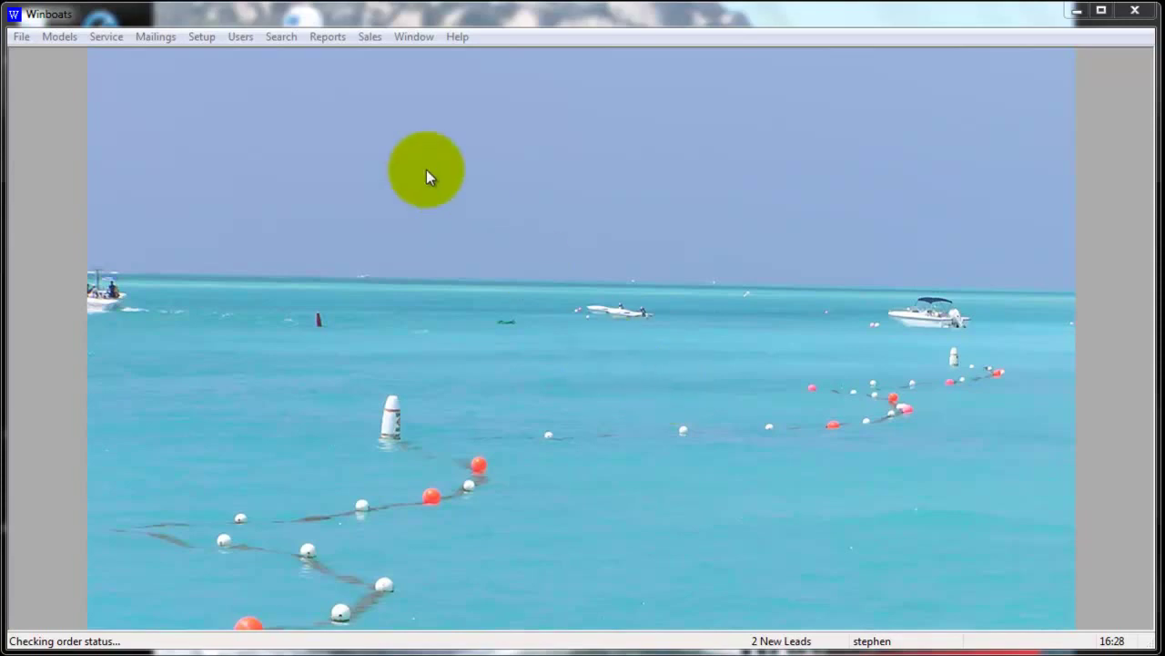
Open the Active Customers list from the Sales > Customers menu
{"action": "left_click", "coordinate": [364, 36]}
{"action": "mouse_move", "coordinate": [389, 85]}
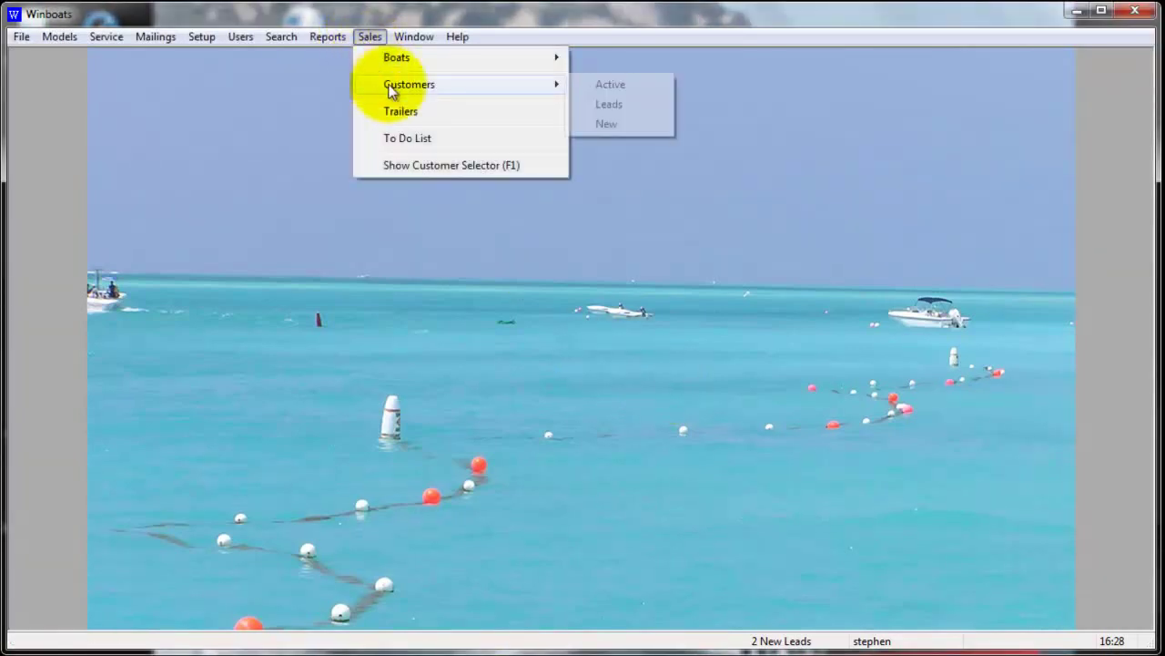
{"action": "left_click", "coordinate": [610, 85]}
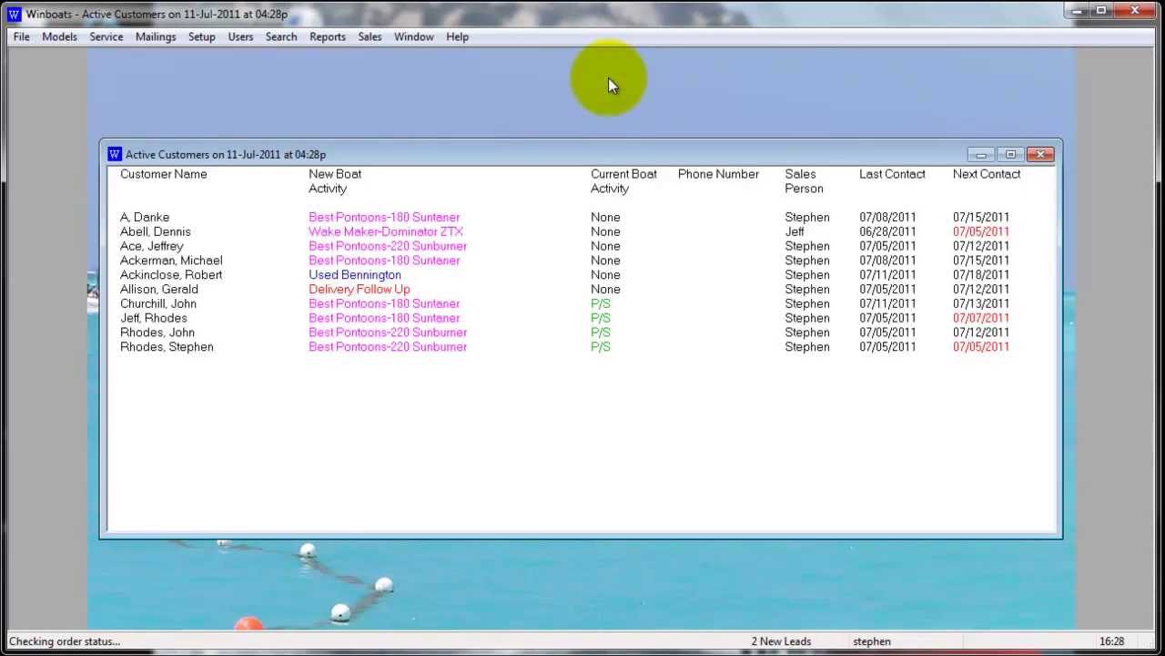
Sort the Active Customers list by Sales Person using the list's context menu
{"action": "right_click", "coordinate": [514, 371]}
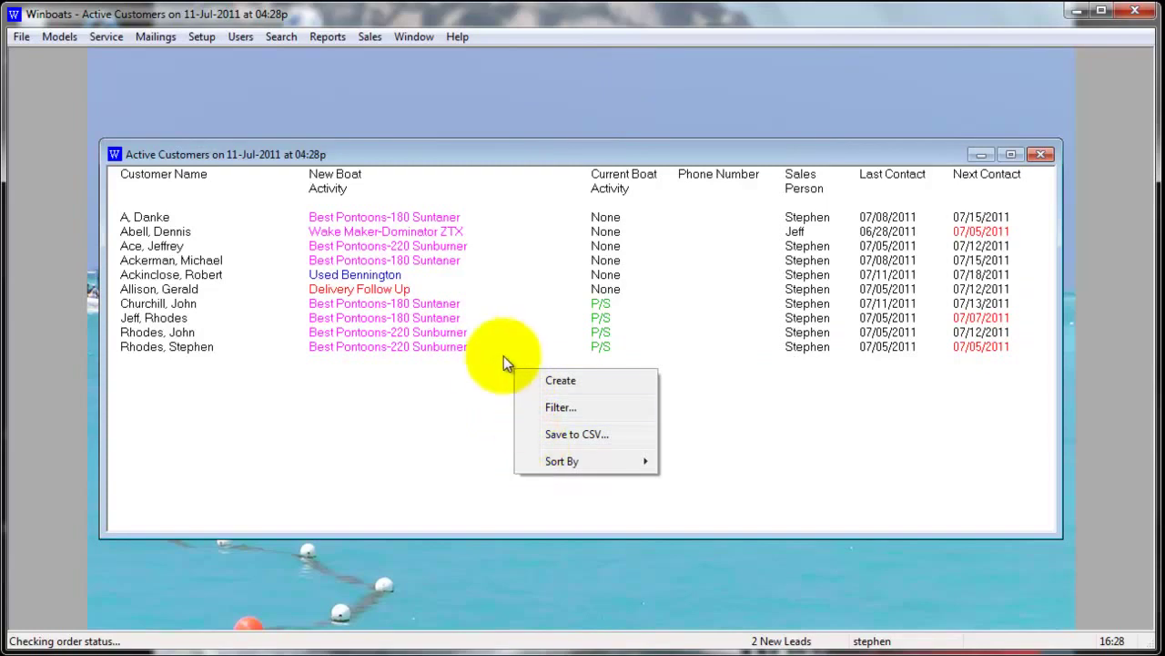
{"action": "left_click", "coordinate": [494, 363]}
{"action": "right_click", "coordinate": [502, 362]}
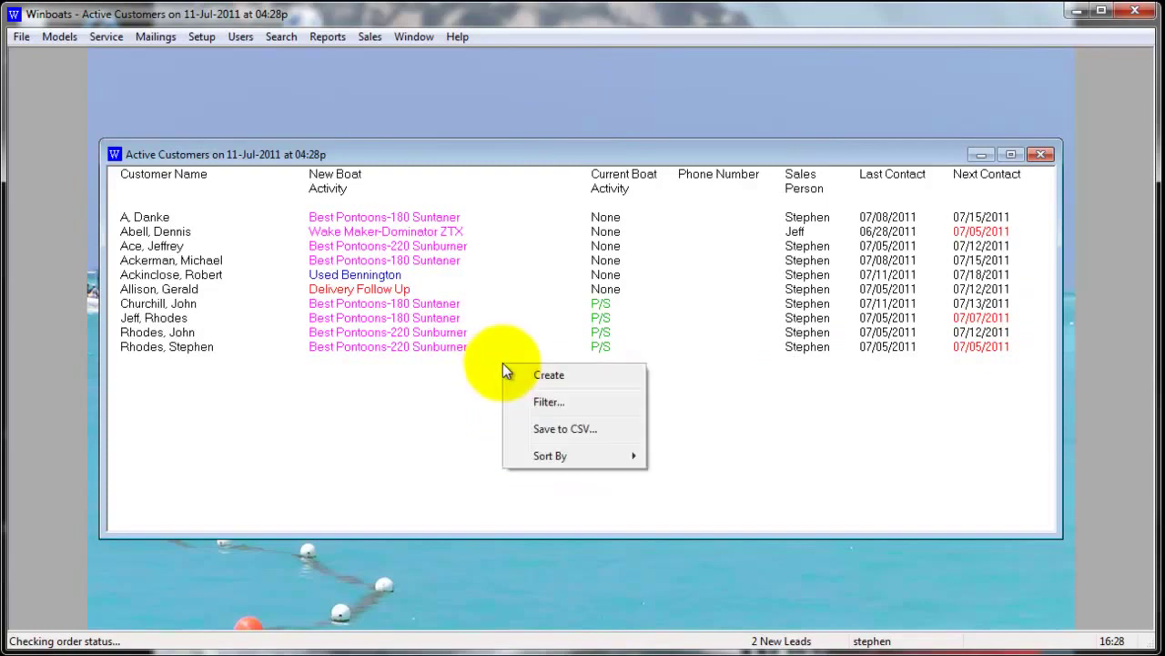
{"action": "mouse_move", "coordinate": [532, 461]}
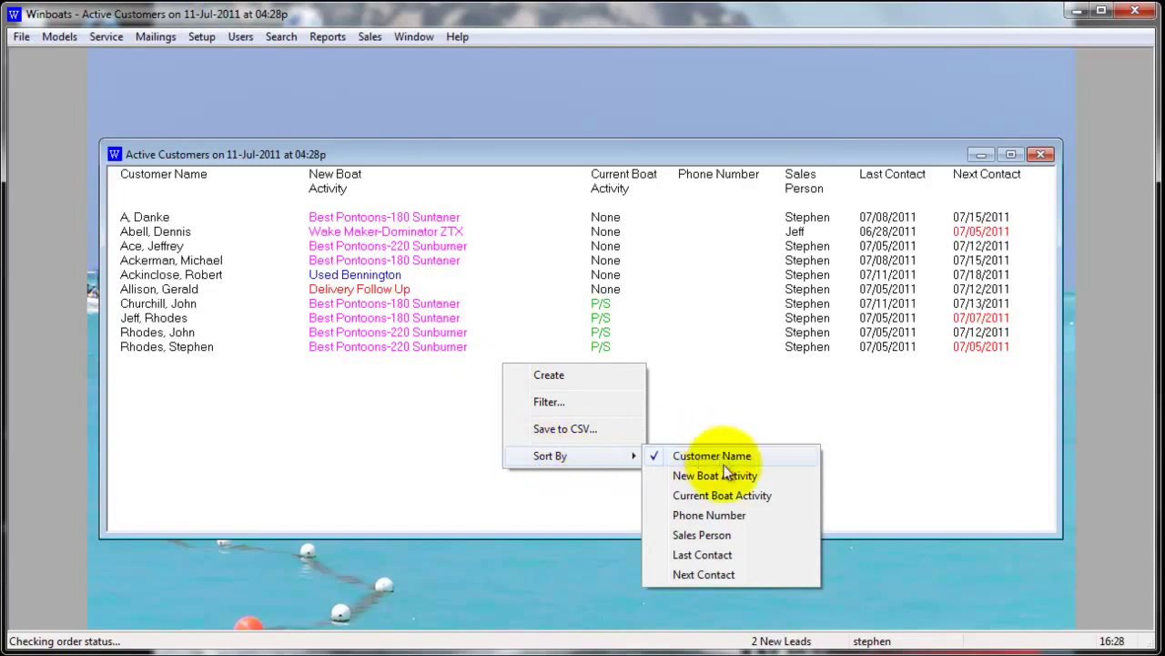
{"action": "left_click", "coordinate": [714, 534]}
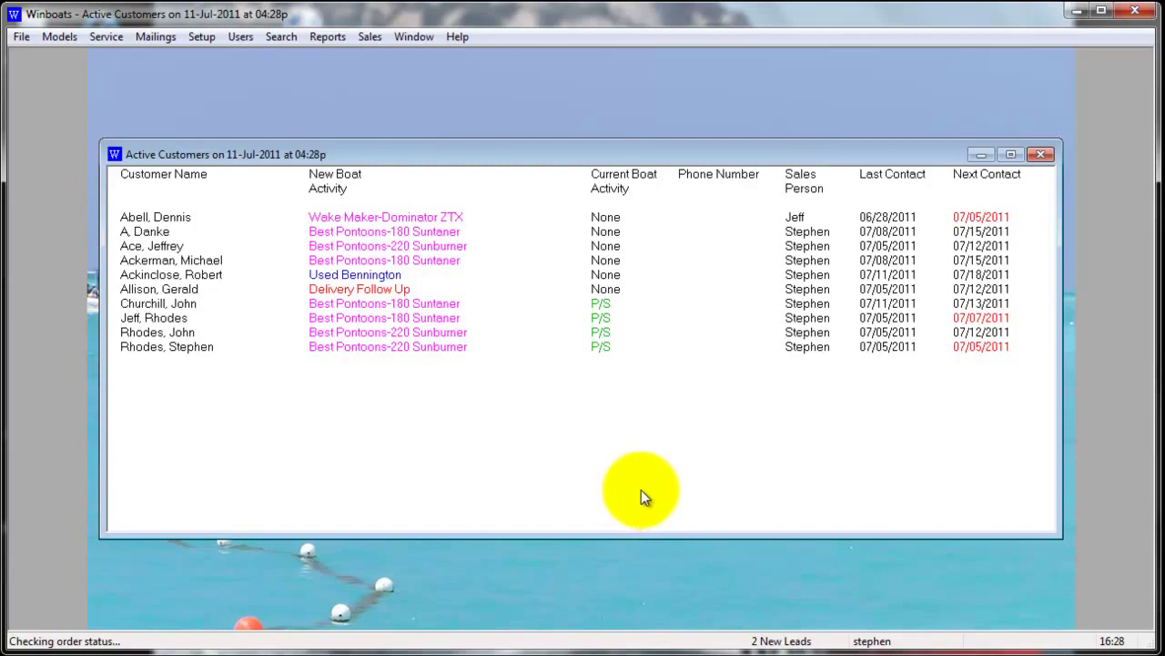
{"action": "right_click", "coordinate": [487, 188]}
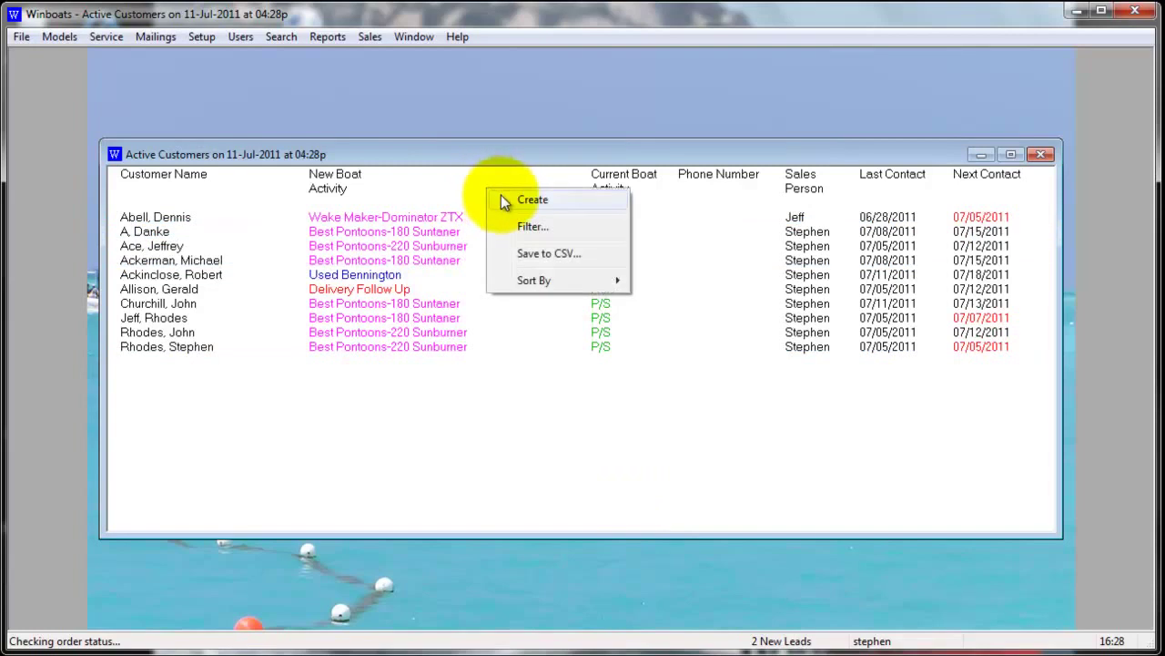
Create a new customer and enter the customer's first and last name
{"action": "left_click", "coordinate": [505, 201]}
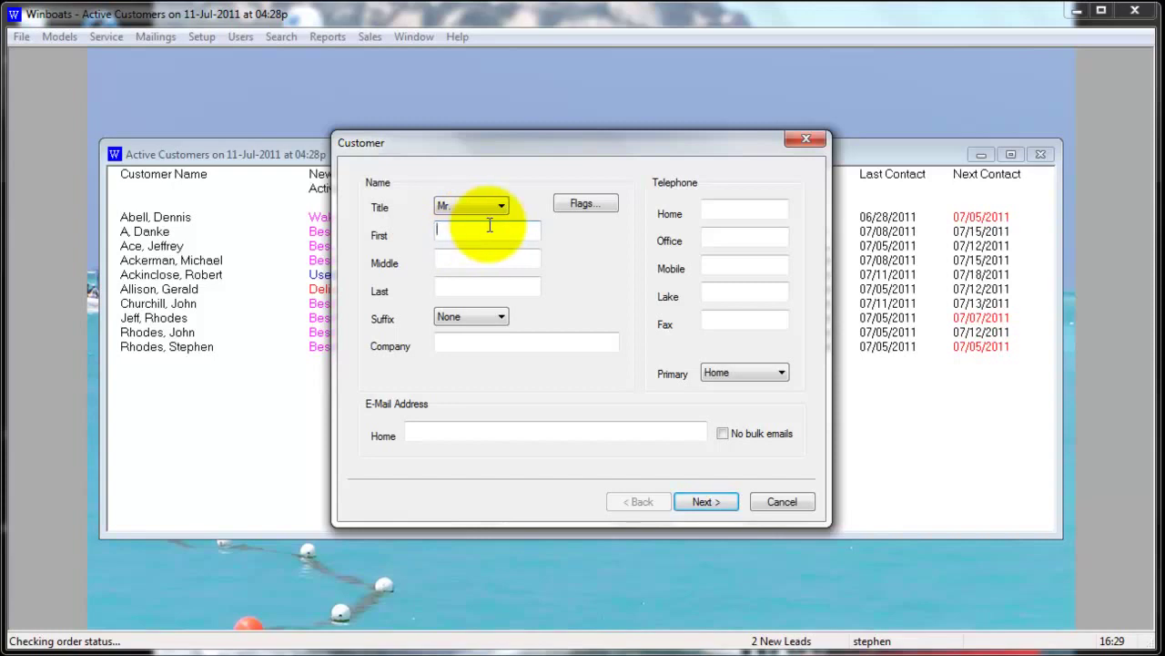
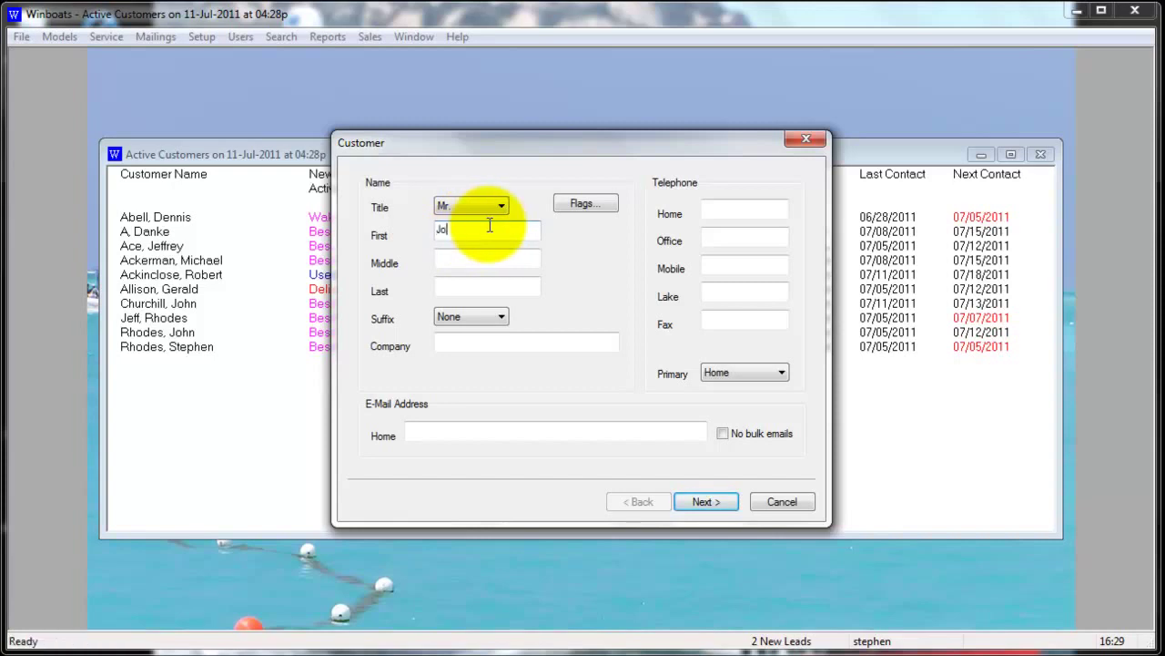
{"action": "key", "text": "Tab"}
{"action": "key", "text": "Tab"}
{"action": "left_click_drag", "start_coordinate": [559, 154], "coordinate": [393, 187]}
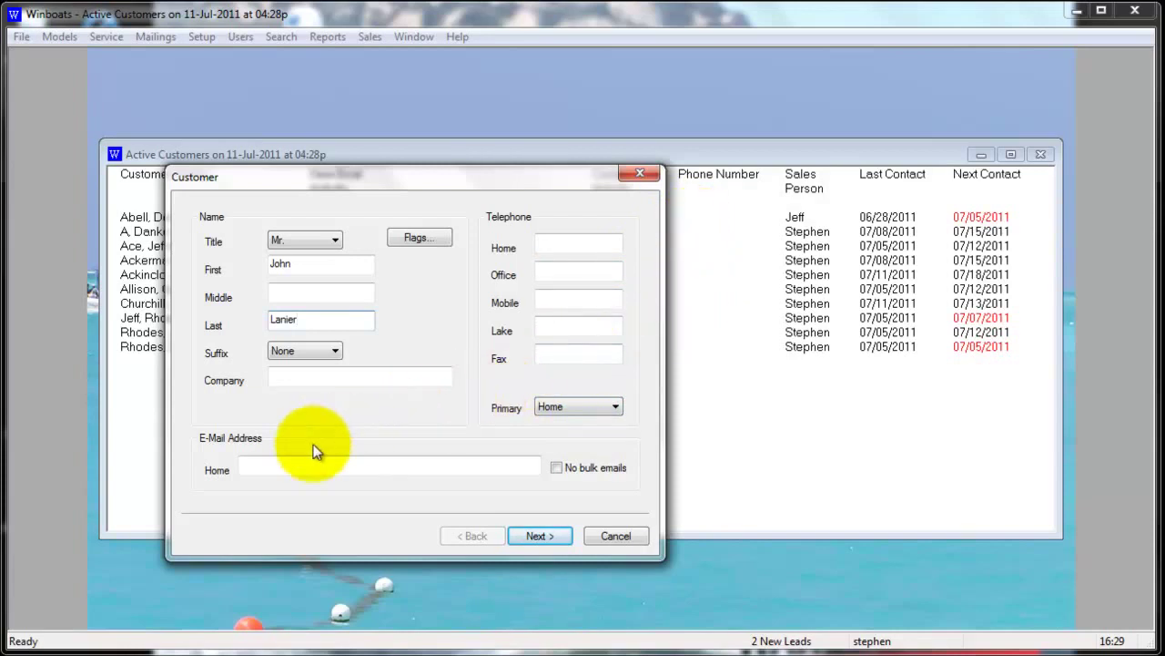
Fill in the customer's home e-mail and move past the Customer and Spouse pages
{"action": "left_click", "coordinate": [286, 464]}
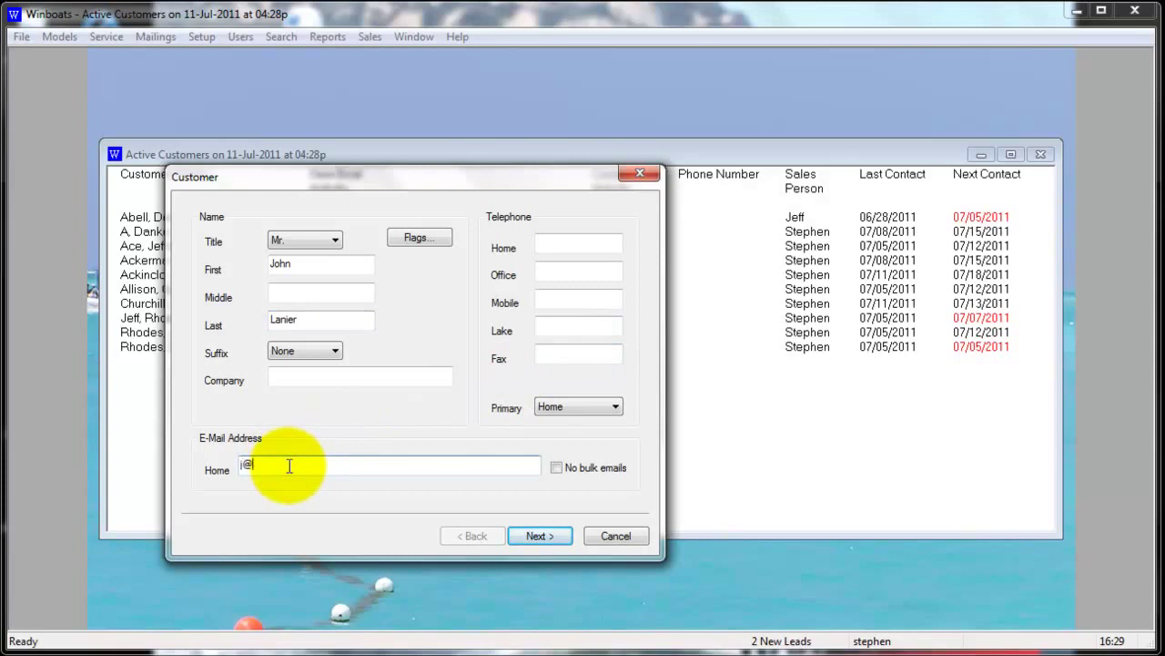
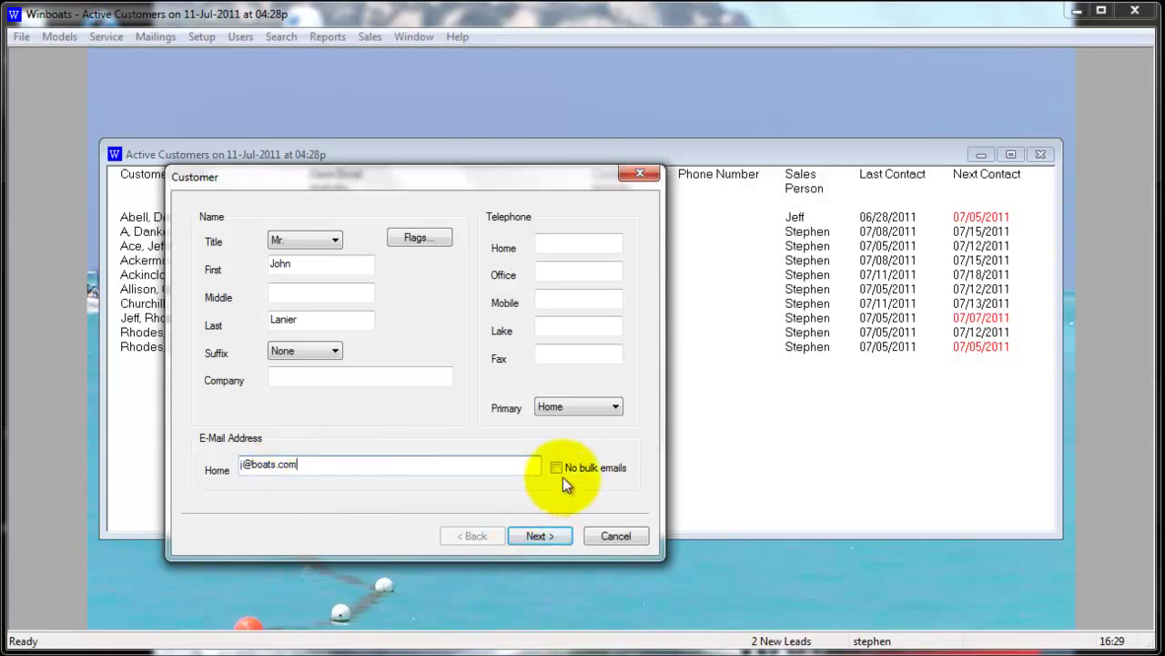
{"action": "left_click", "coordinate": [535, 537]}
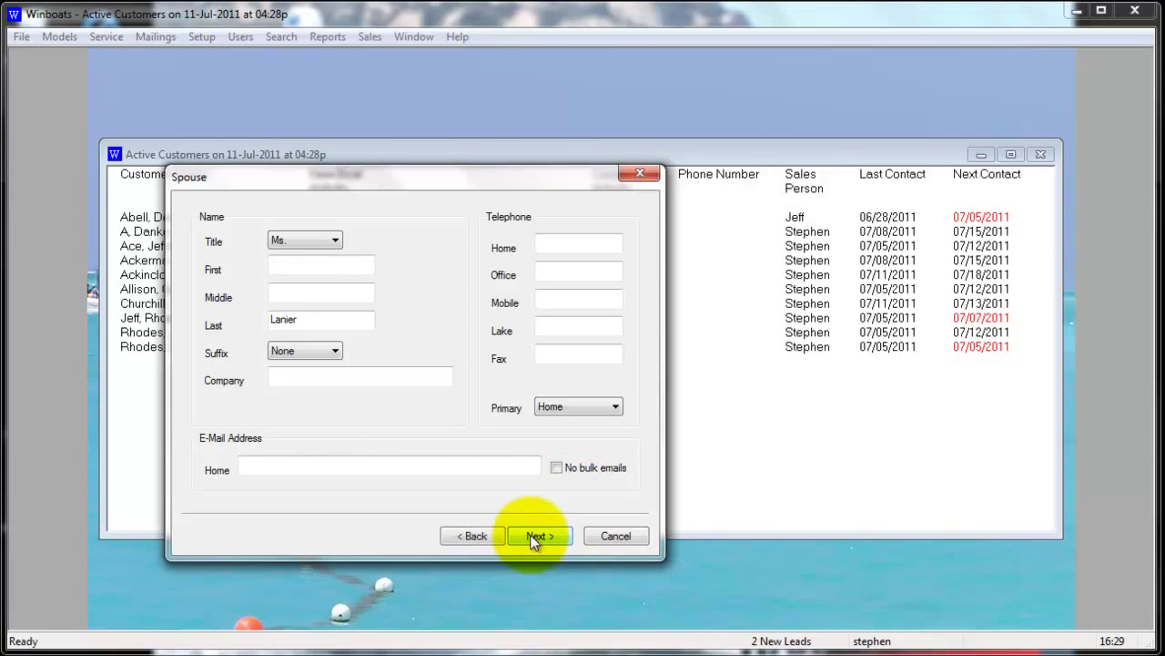
{"action": "left_click", "coordinate": [536, 537]}
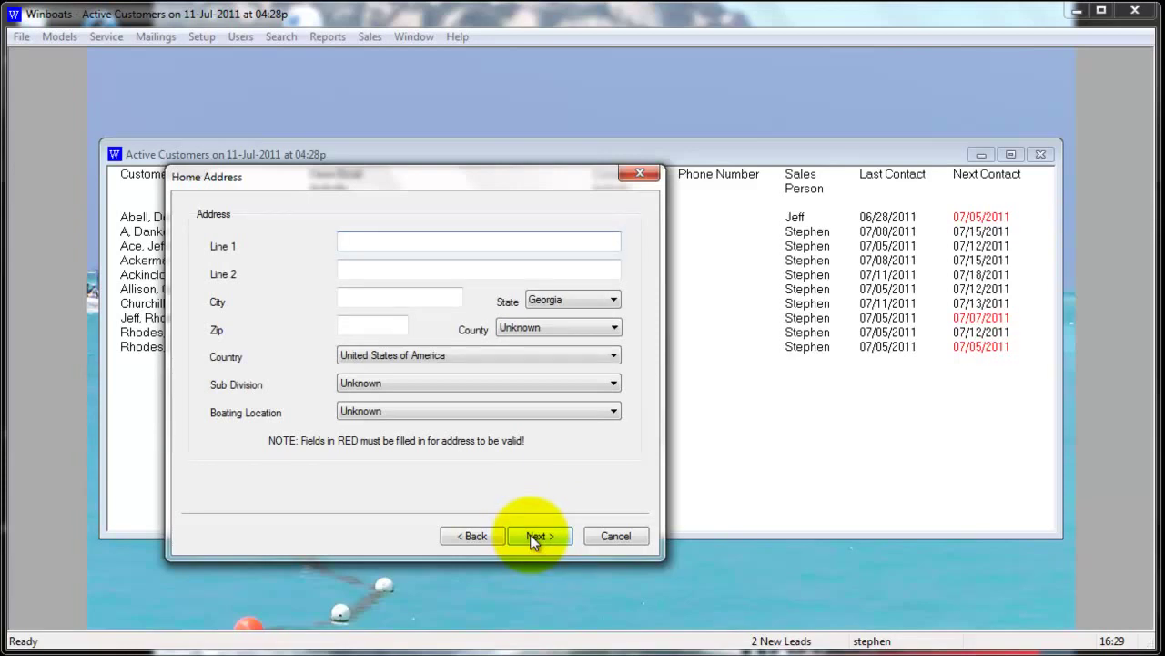
Enter the street in home address Line 1, leaving Sub Division and Boating Location Unknown
{"action": "type", "text": "L"}
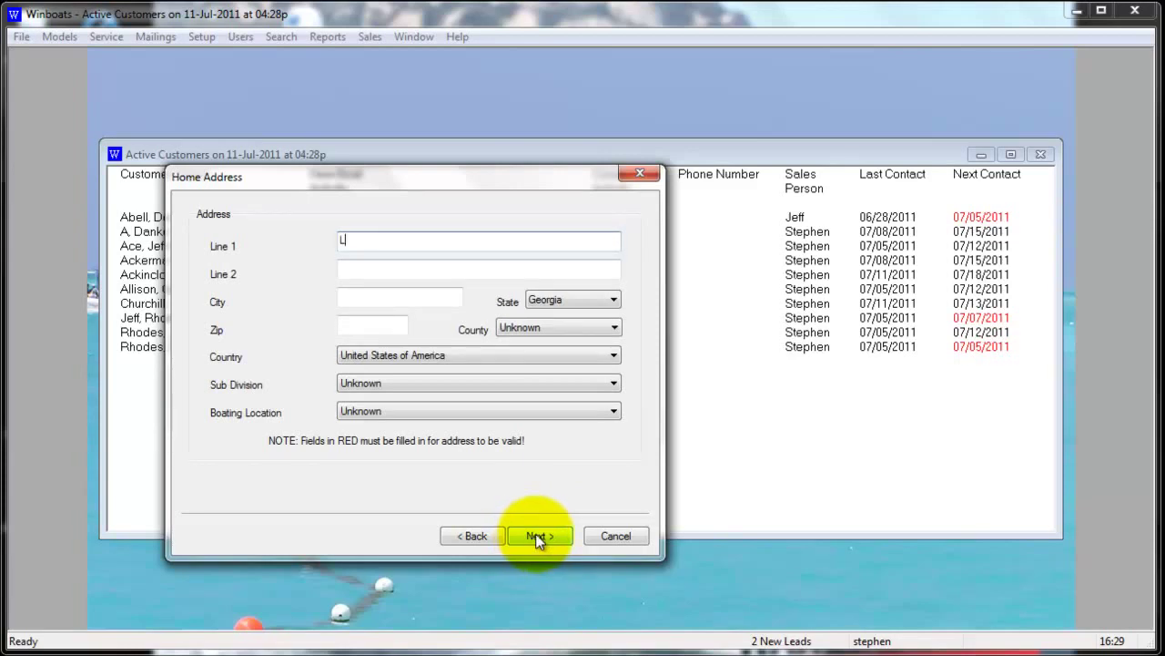
{"action": "type", "text": "ake Dr"}
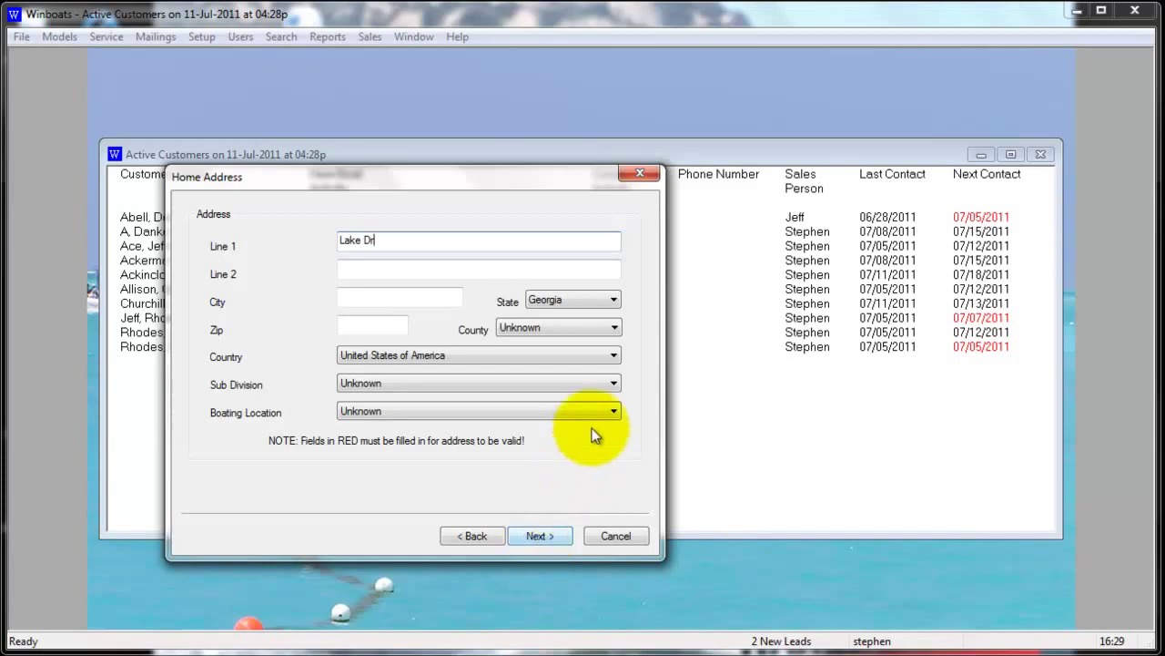
{"action": "left_click", "coordinate": [608, 386]}
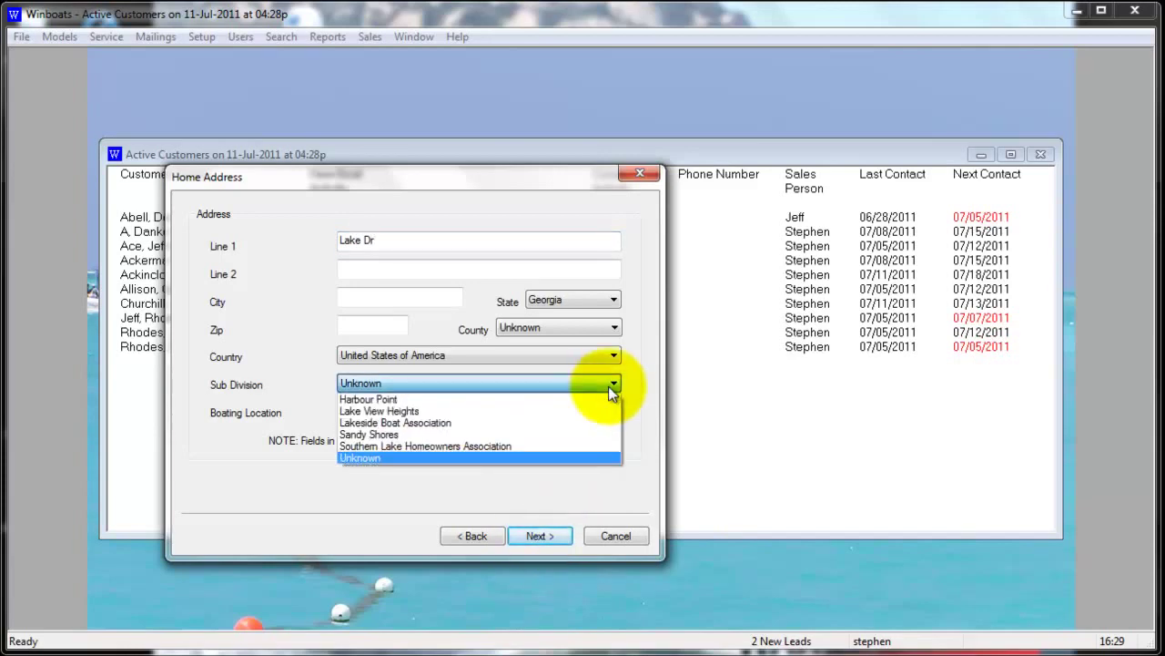
{"action": "left_click", "coordinate": [609, 386]}
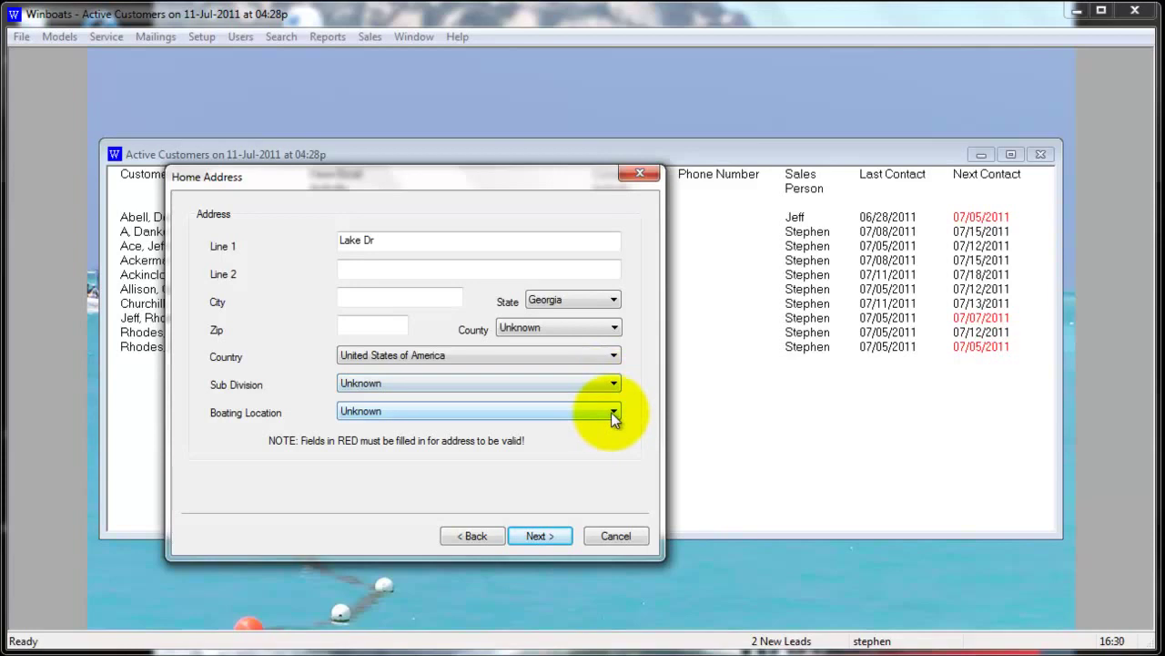
{"action": "left_click", "coordinate": [611, 411]}
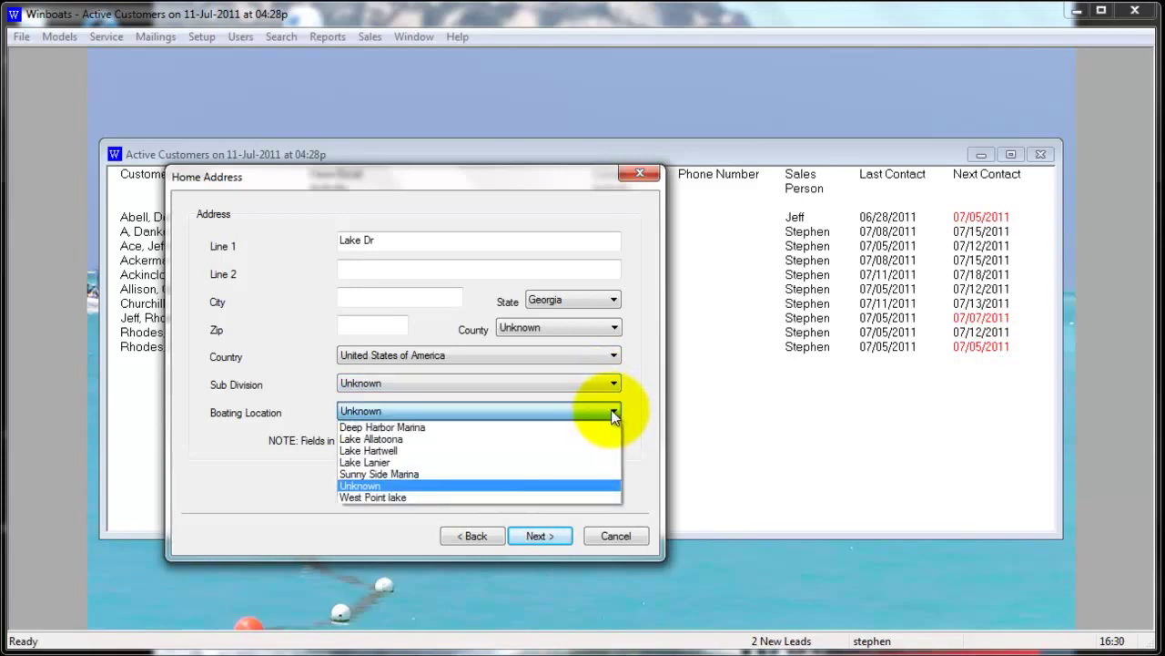
{"action": "left_click", "coordinate": [610, 414]}
{"action": "left_click", "coordinate": [546, 536]}
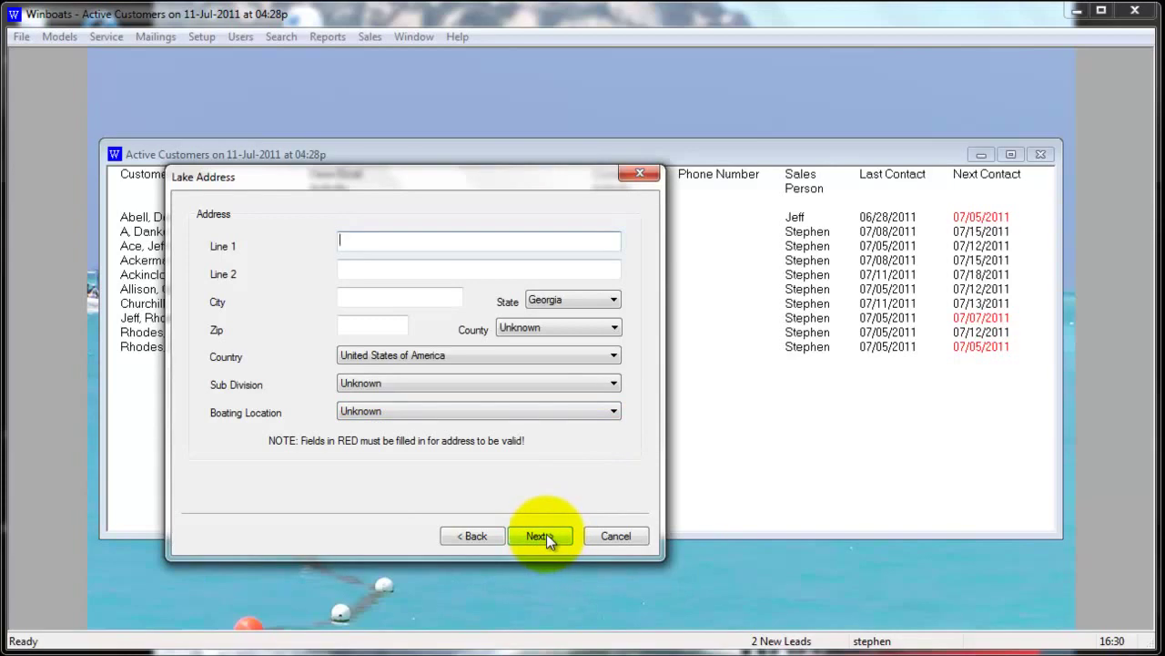
Leave the Lake Address page blank and move on to the Activity page
{"action": "left_click", "coordinate": [539, 535]}
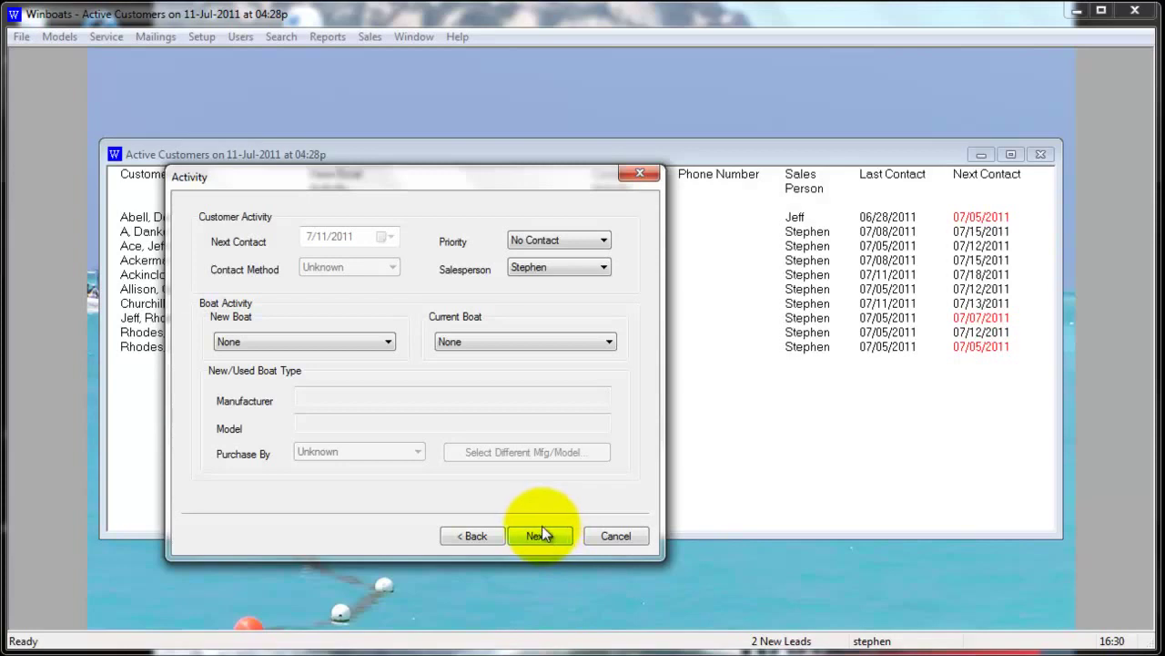
Set the activity to Purchase new boat with model Best Pontoons 220 Sunburner
{"action": "left_click", "coordinate": [389, 344]}
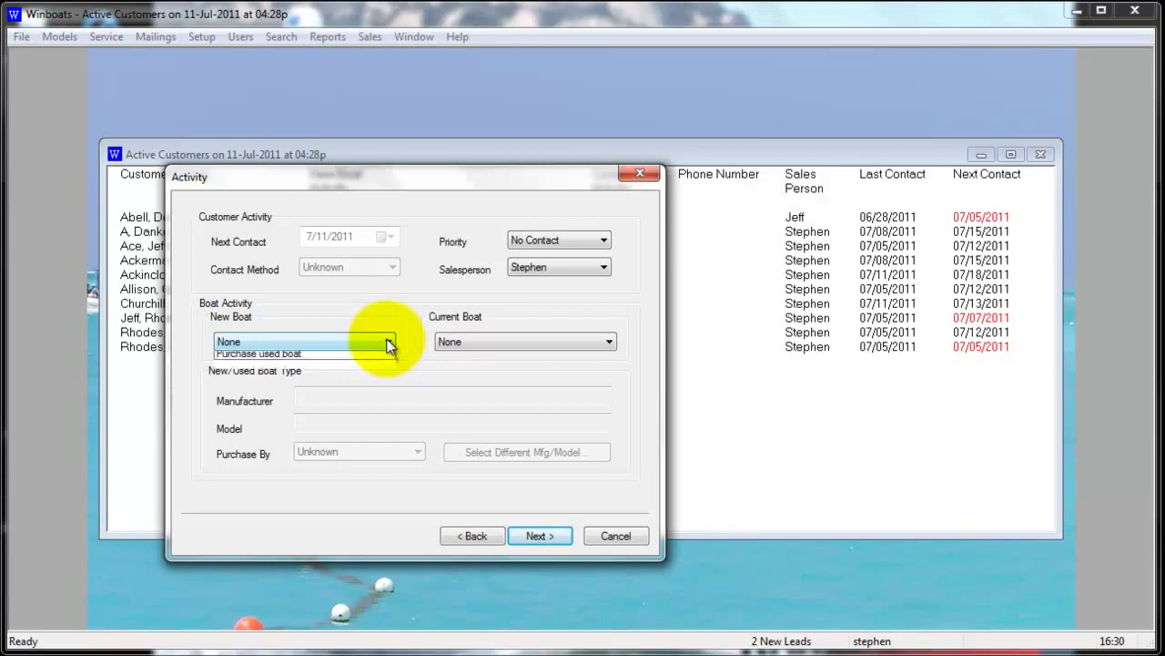
{"action": "left_click", "coordinate": [383, 417]}
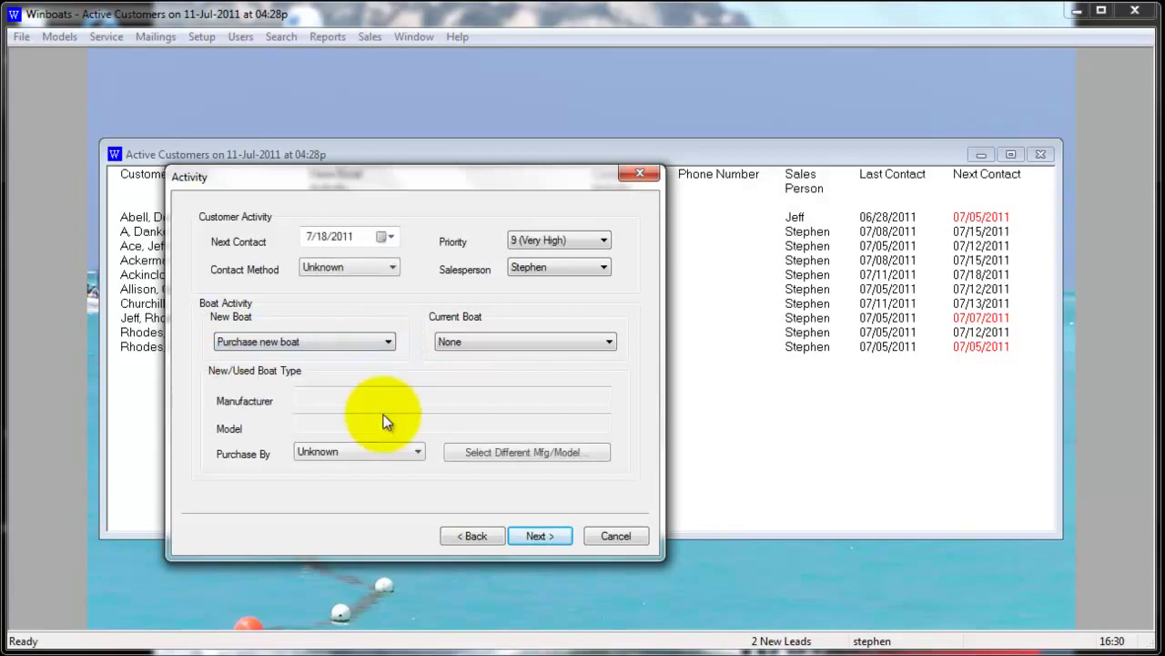
{"action": "left_click", "coordinate": [481, 452]}
{"action": "left_click", "coordinate": [295, 372]}
{"action": "left_click", "coordinate": [338, 401]}
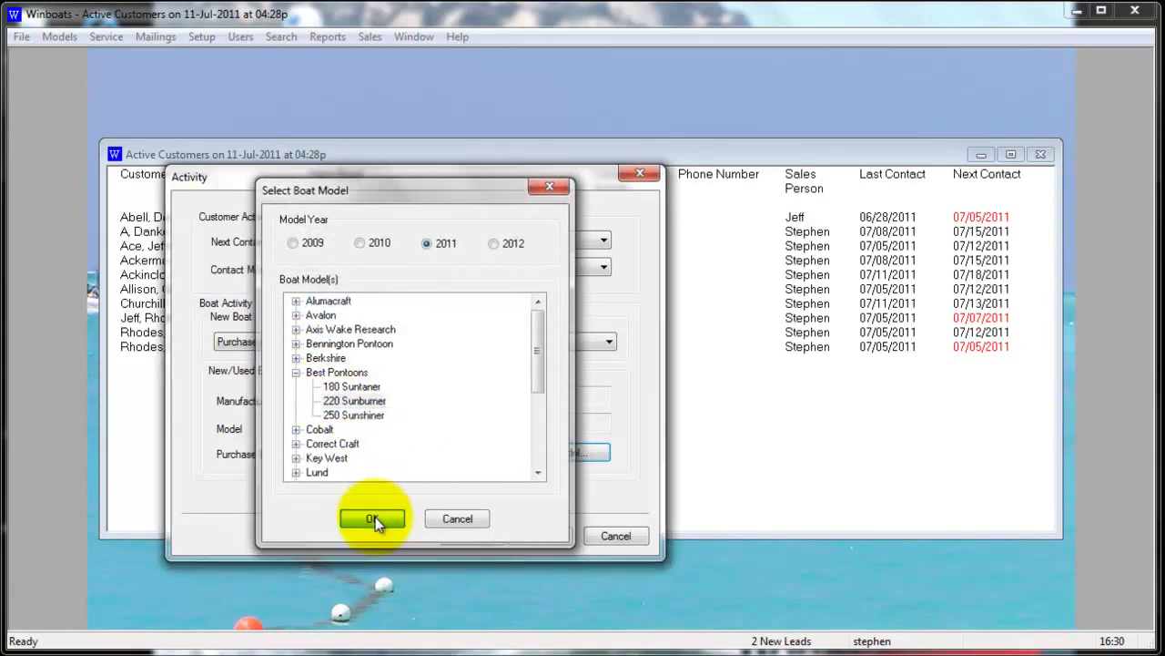
{"action": "left_click", "coordinate": [376, 516]}
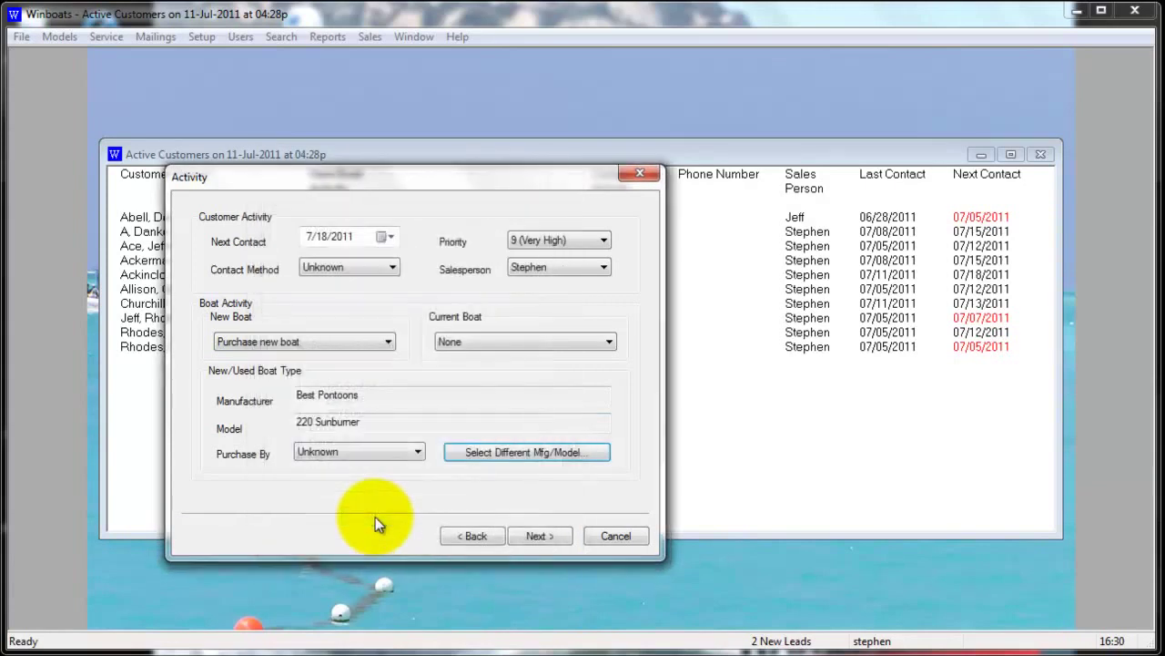
Set Current Boat to Personal sale and Purchase By to August 2011
{"action": "left_click", "coordinate": [606, 342]}
{"action": "left_click", "coordinate": [594, 383]}
{"action": "left_click", "coordinate": [409, 453]}
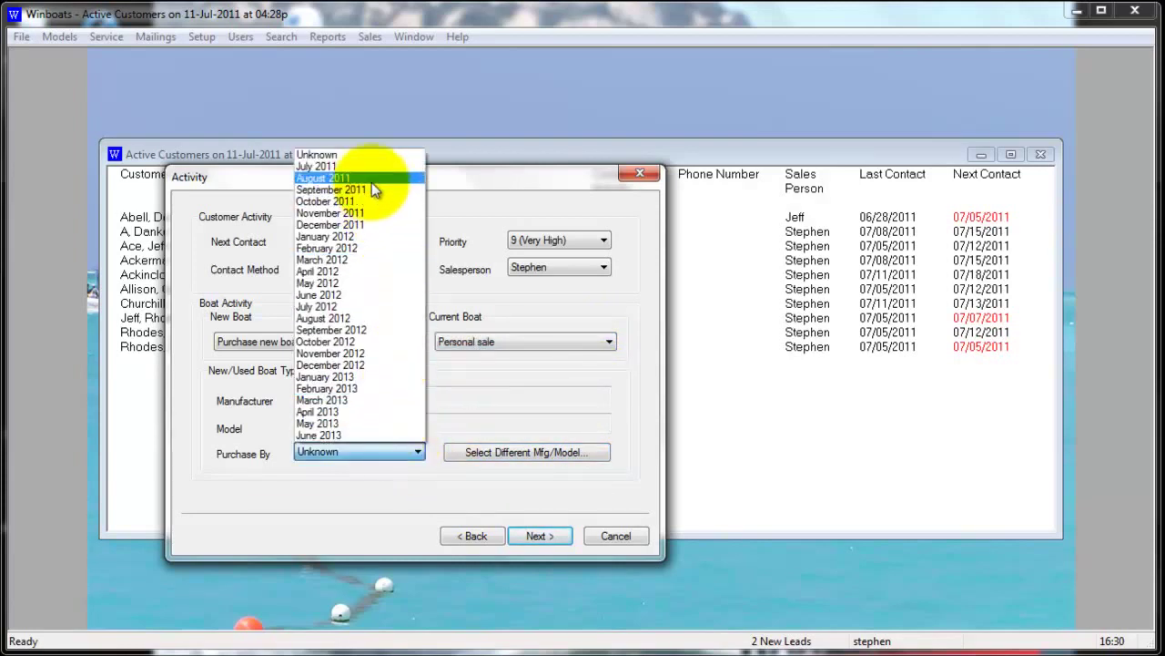
{"action": "left_click", "coordinate": [371, 179]}
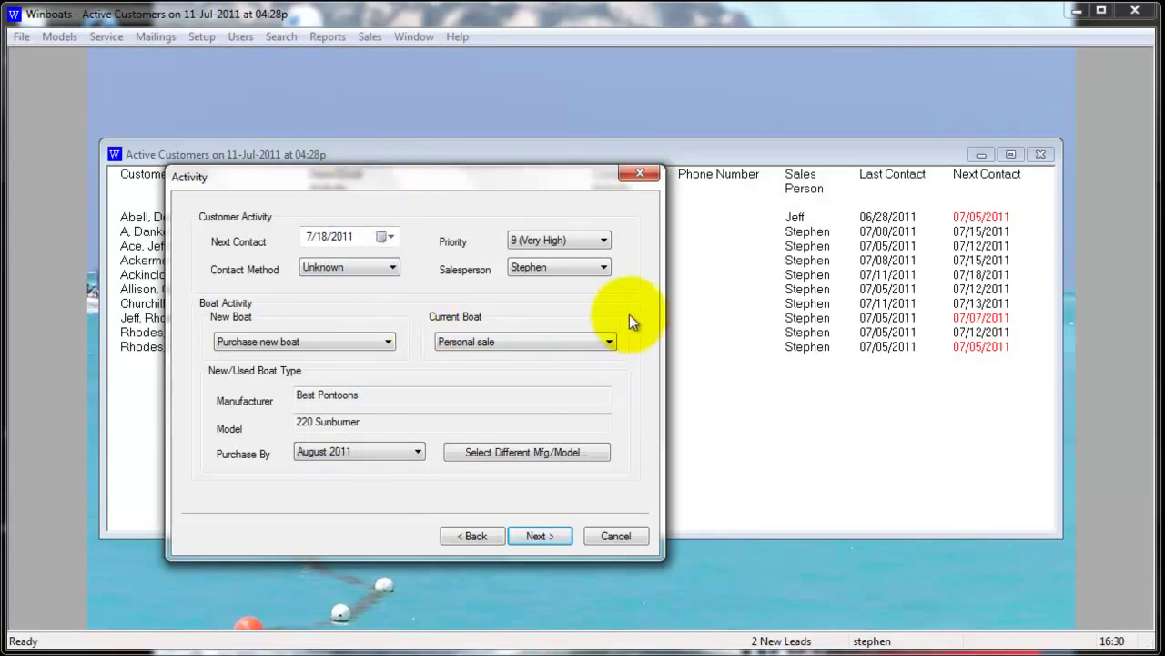
Set priority 7 (Normal Higher) and contact method Email, keeping next contact 7/18/2011 and salesperson unchanged
{"action": "left_click", "coordinate": [604, 244]}
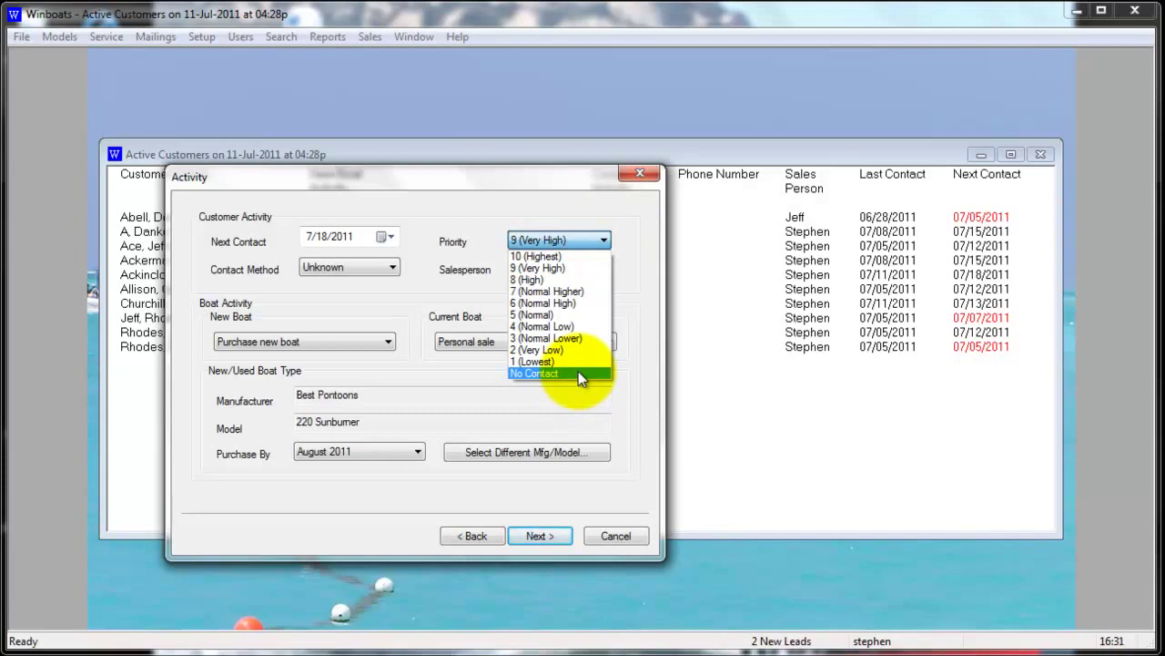
{"action": "left_click", "coordinate": [573, 287]}
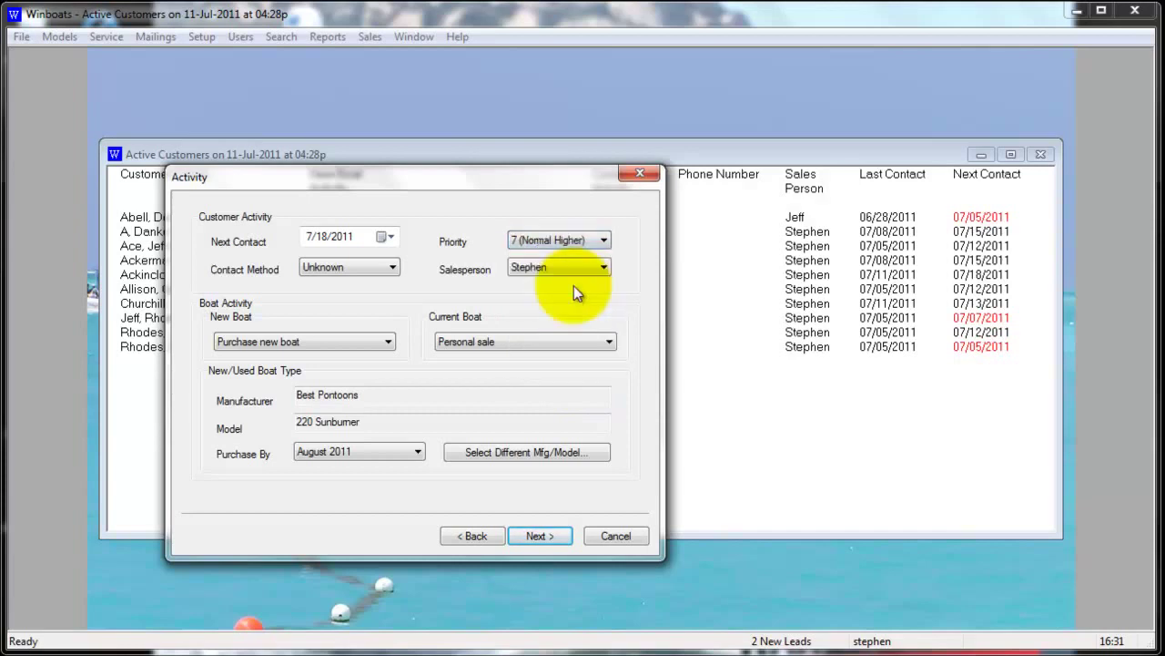
{"action": "left_click", "coordinate": [390, 236]}
{"action": "left_click", "coordinate": [392, 236]}
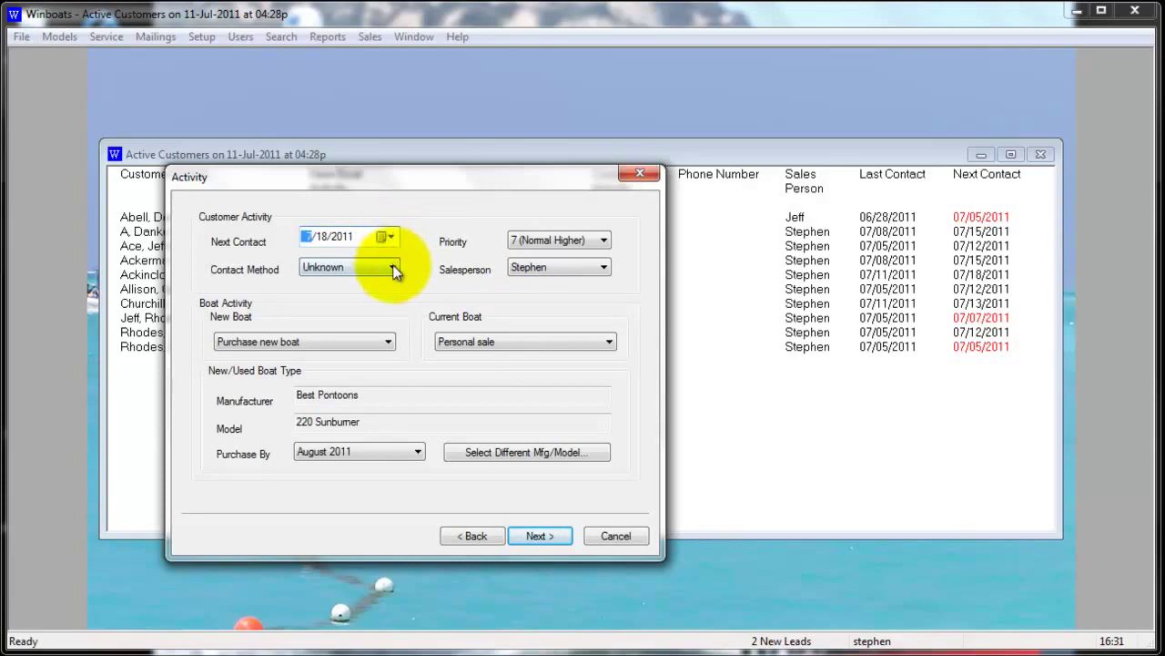
{"action": "left_click", "coordinate": [395, 269]}
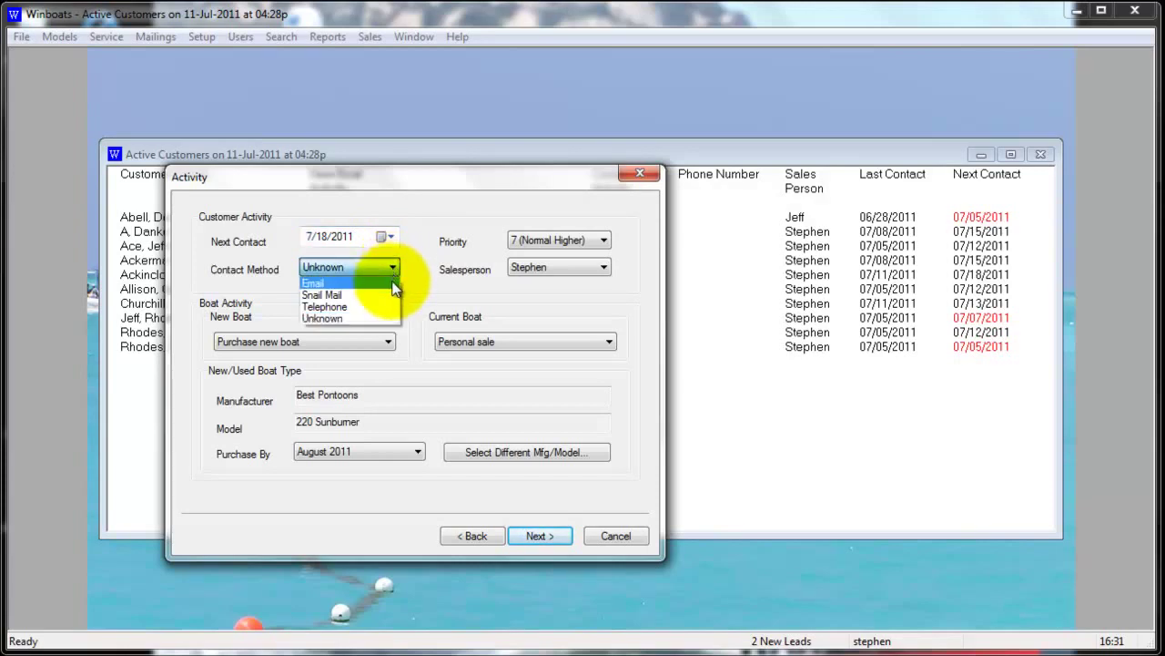
{"action": "left_click", "coordinate": [393, 283]}
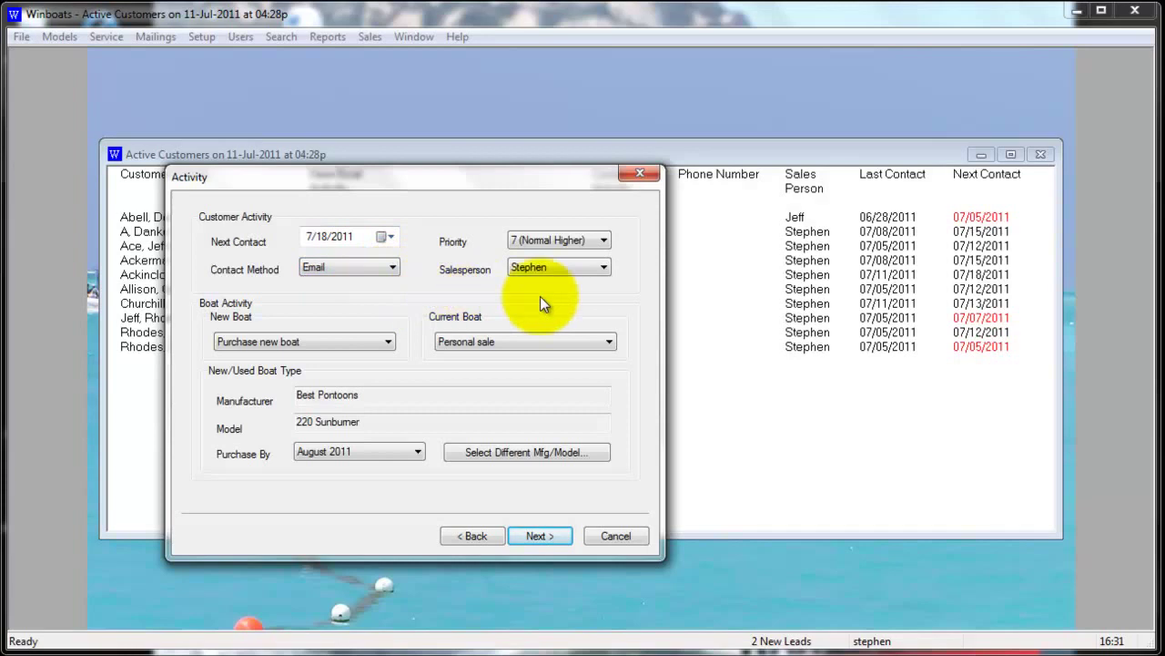
{"action": "left_click", "coordinate": [604, 268]}
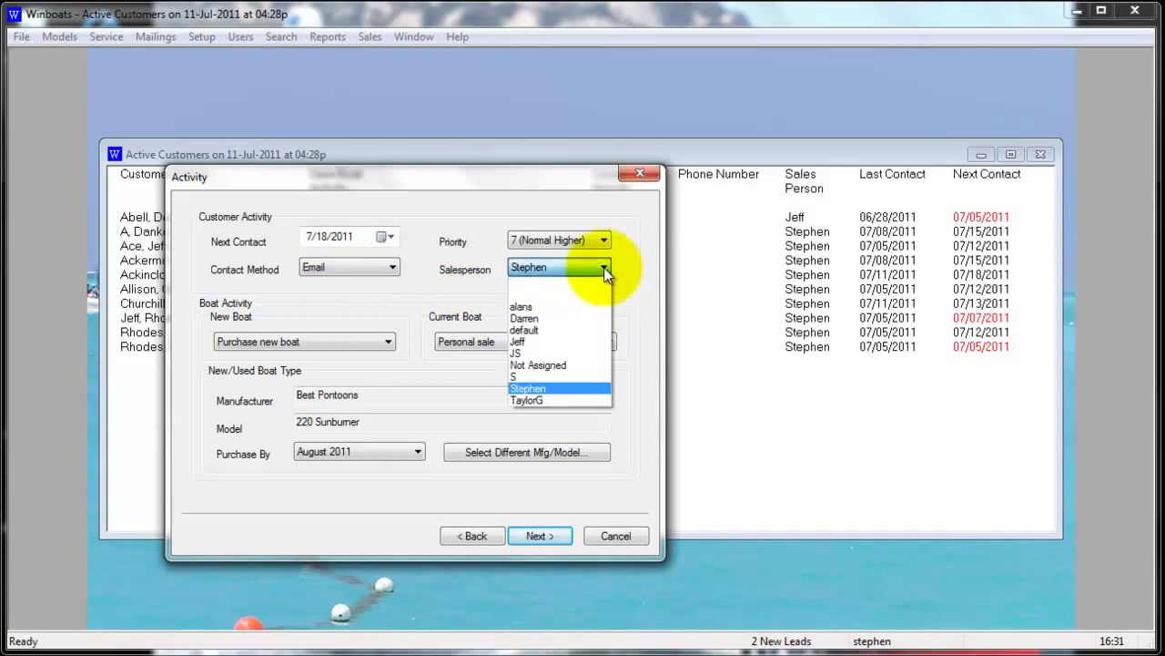
{"action": "left_click", "coordinate": [604, 269]}
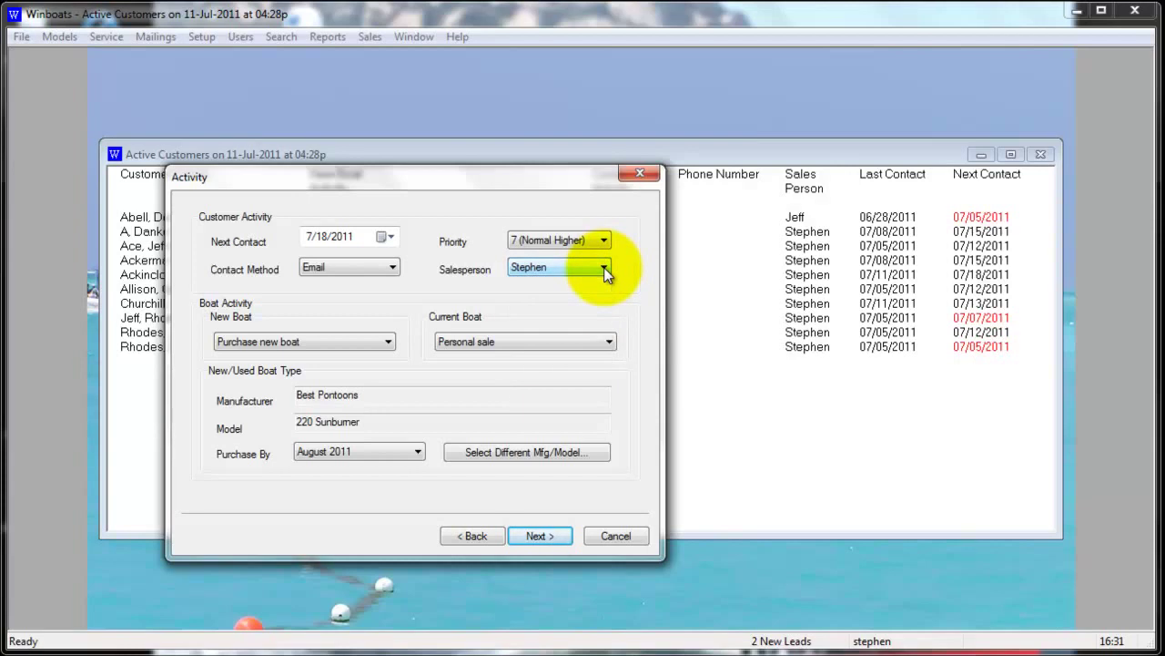
Advance past the Activity and Mail List(s) pages, keeping Pontoons mailing checked
{"action": "left_click", "coordinate": [555, 537]}
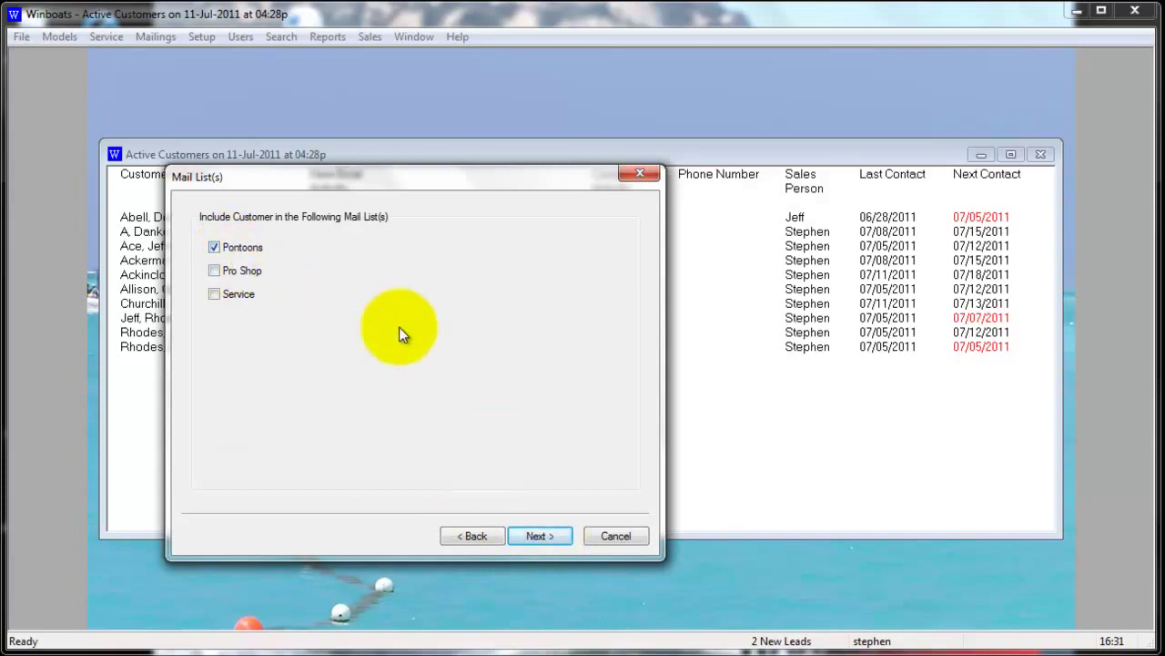
{"action": "left_click", "coordinate": [553, 534]}
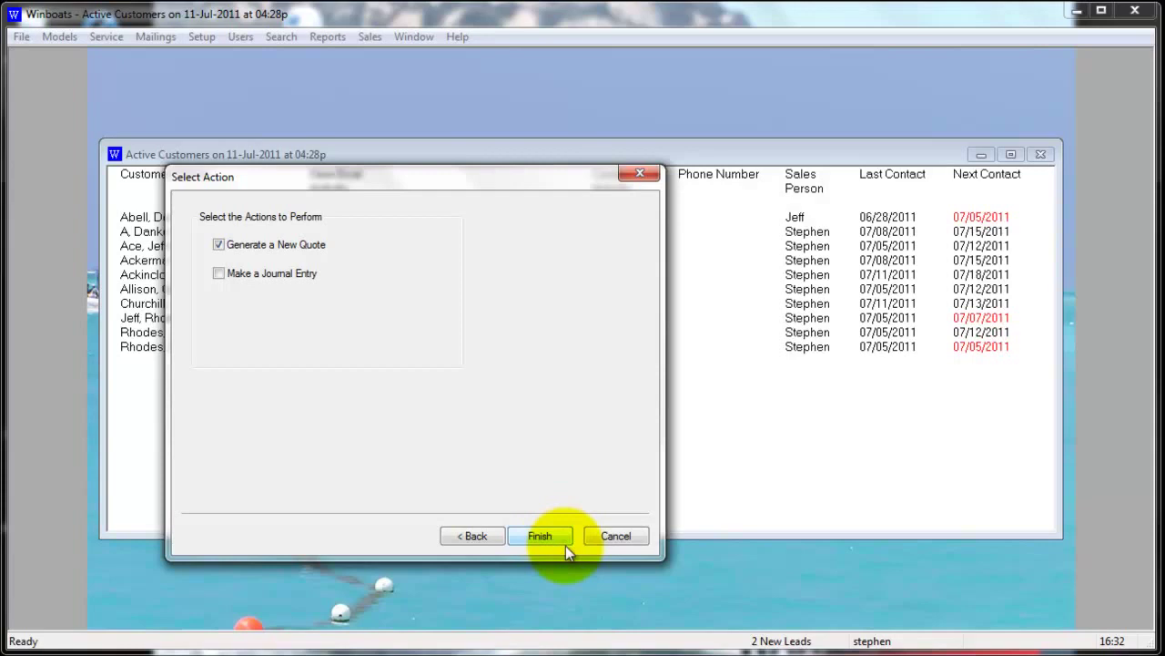
Uncheck Generate a New Quote and finish adding the customer
{"action": "left_click", "coordinate": [234, 245]}
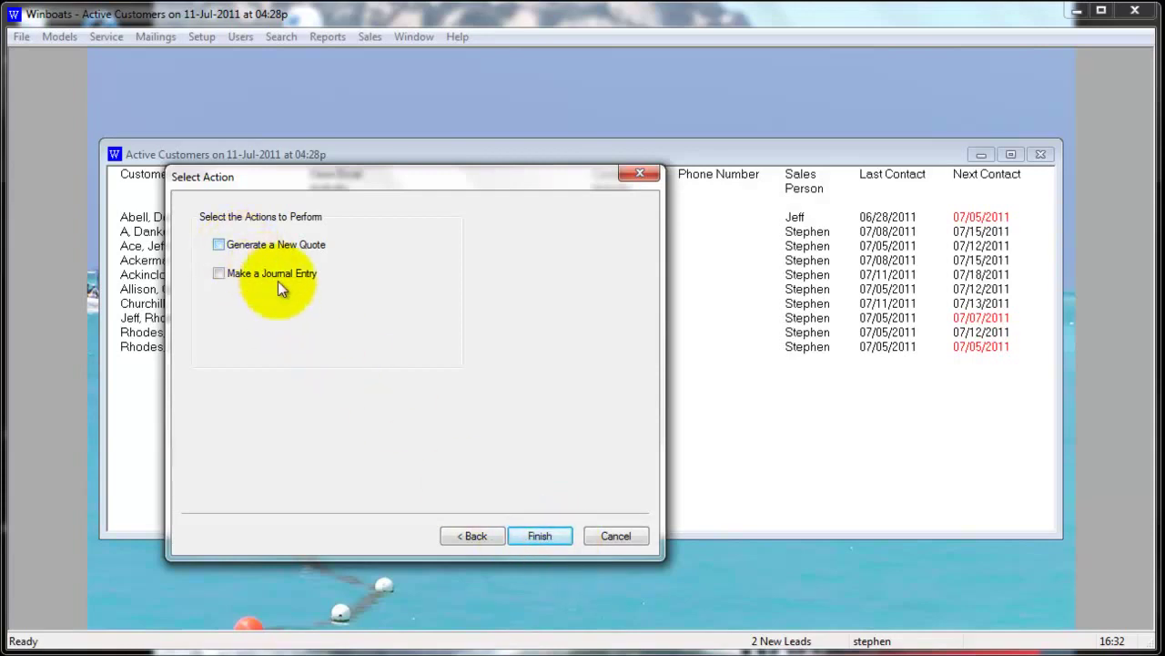
{"action": "left_click", "coordinate": [541, 536]}
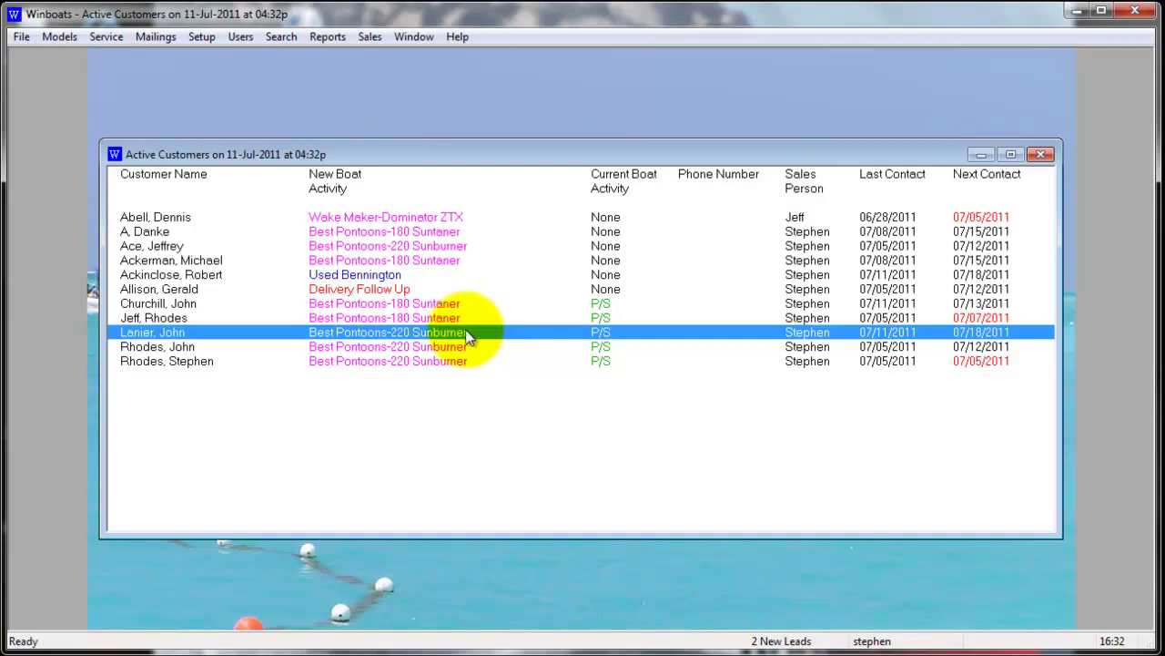
Open the context menu for the new customer's row in Active Customers
{"action": "right_click", "coordinate": [468, 337]}
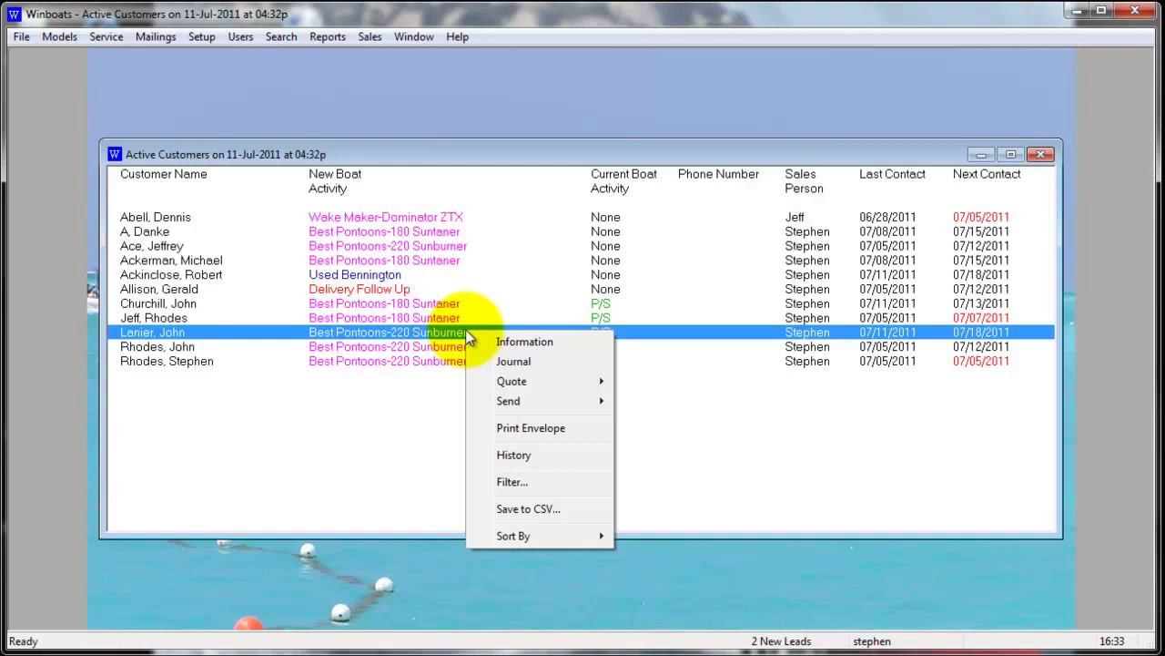
{"action": "mouse_move", "coordinate": [498, 403]}
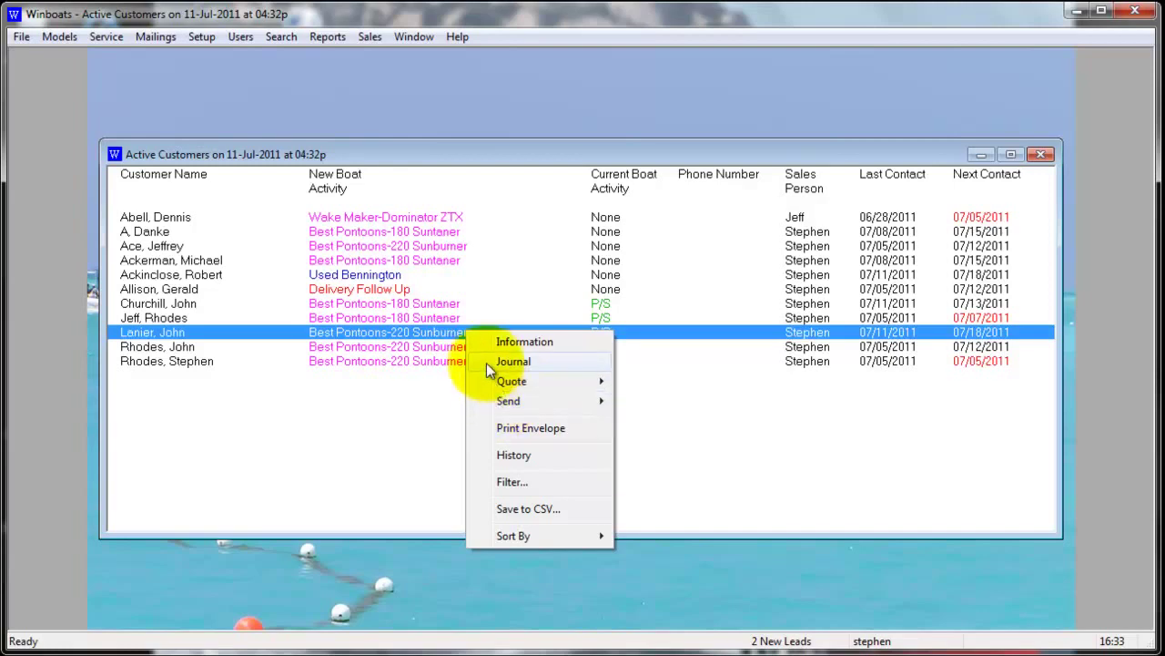
Log 'Came in to dealership' as a contact in the new customer's journal
{"action": "left_click", "coordinate": [486, 363]}
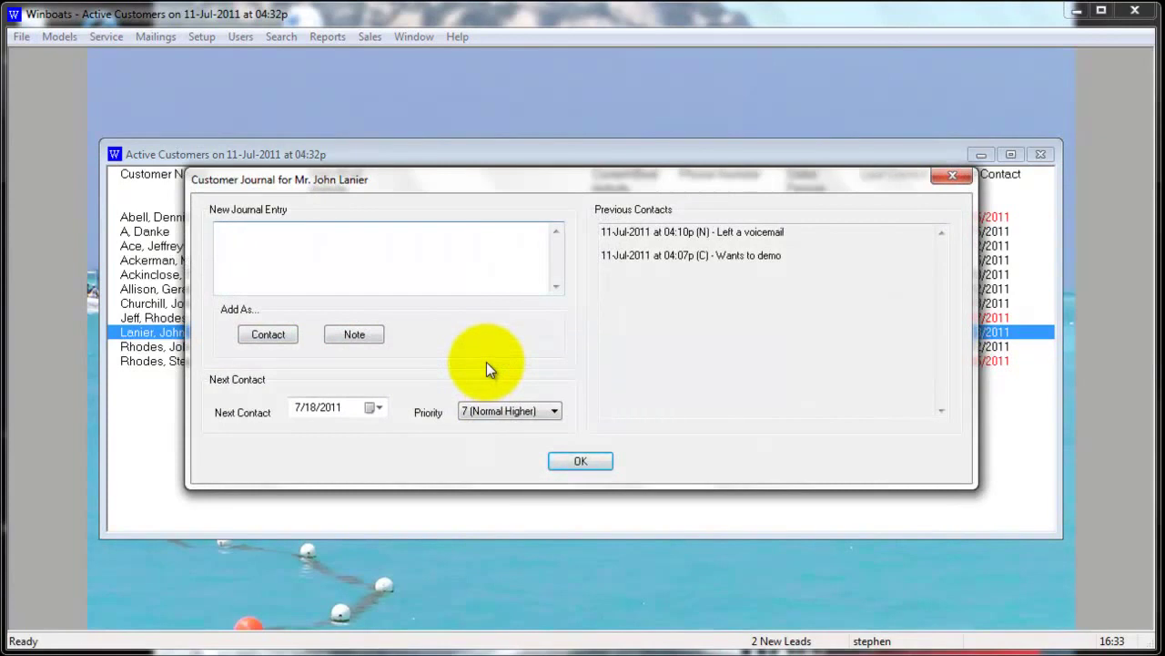
{"action": "type", "text": "Came in to dealership"}
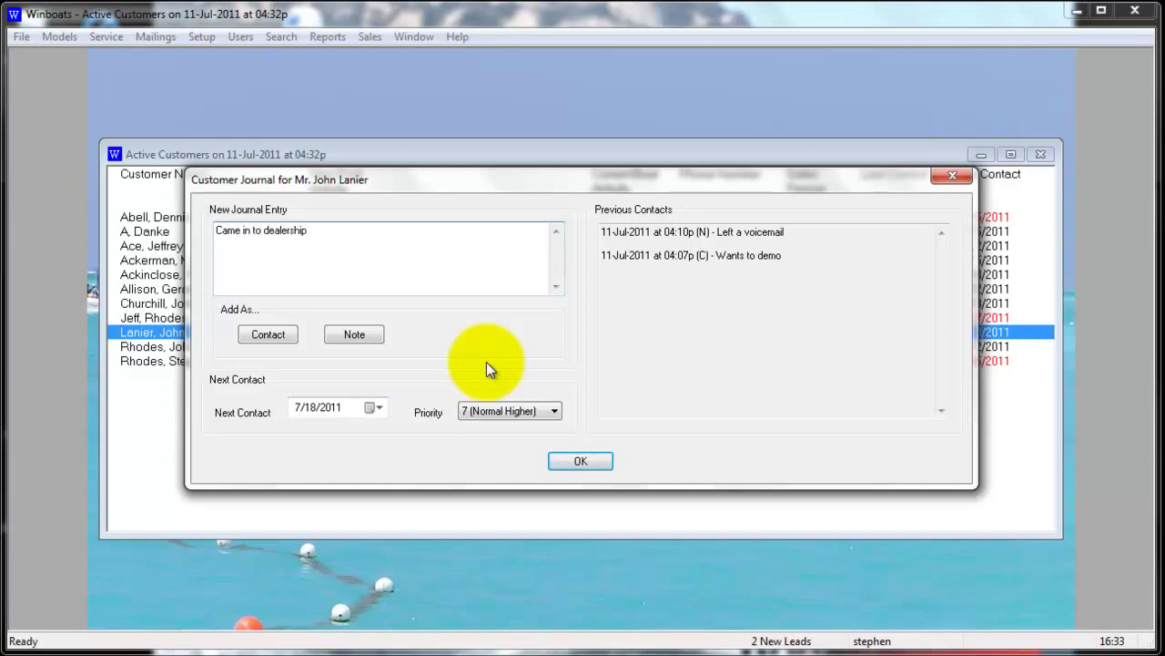
{"action": "left_click_drag", "start_coordinate": [562, 192], "coordinate": [562, 321]}
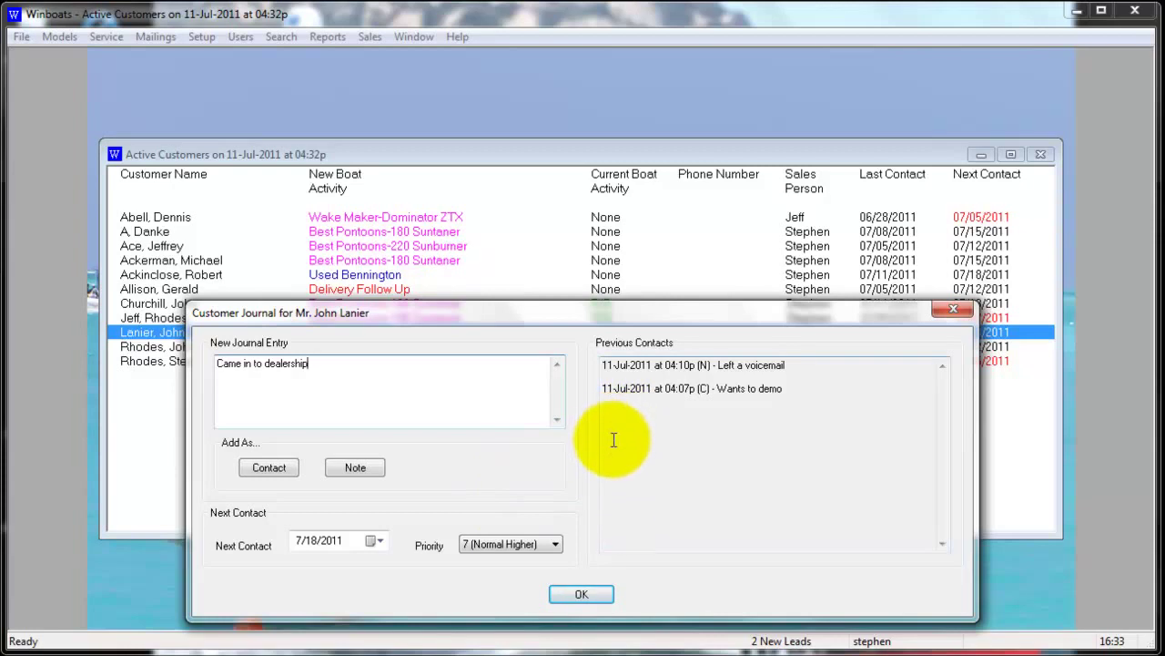
{"action": "left_click", "coordinate": [271, 467]}
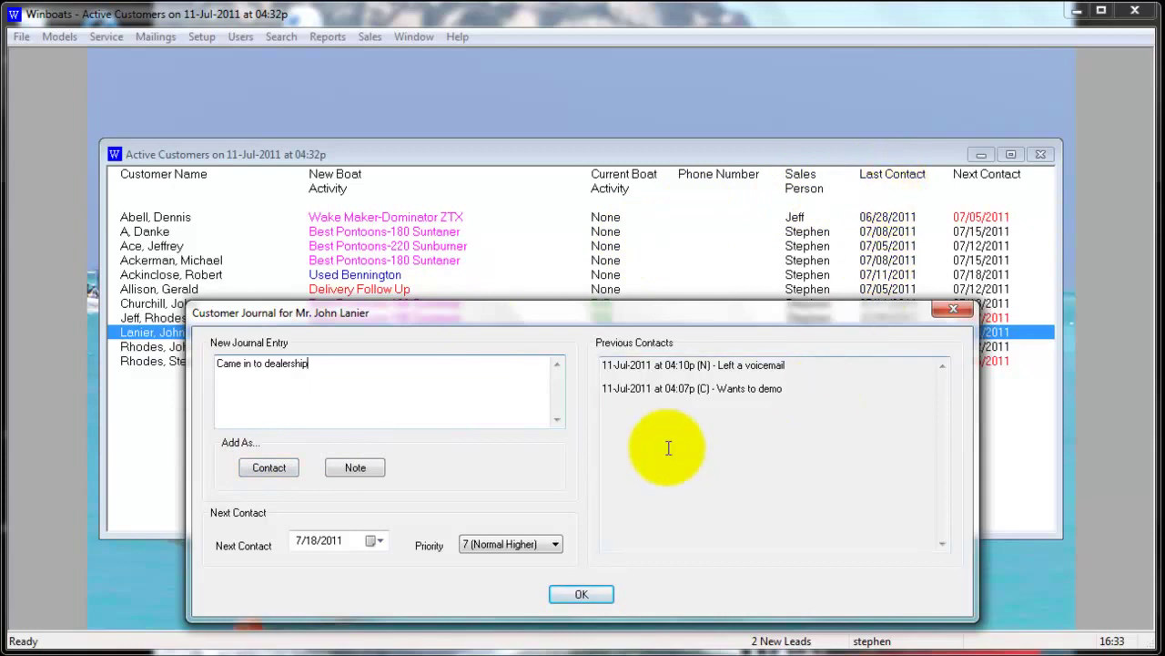
{"action": "left_click", "coordinate": [277, 468]}
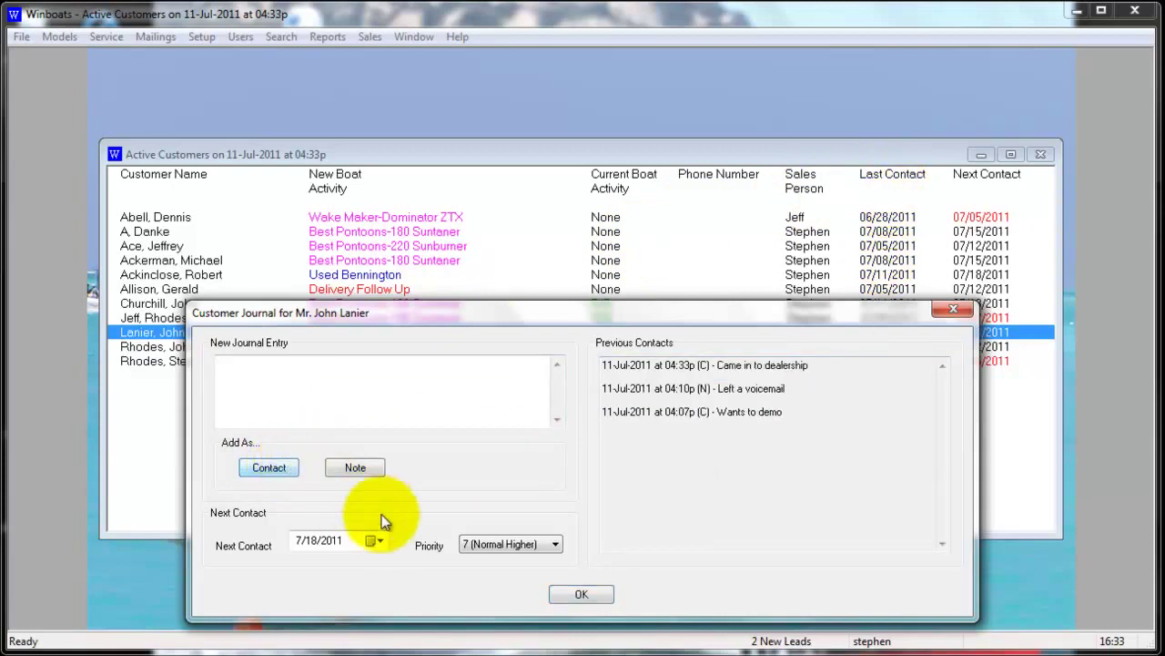
Set the next contact to 07/11/2011, keep priority 7 (Normal Higher), and save the journal
{"action": "left_click", "coordinate": [374, 541]}
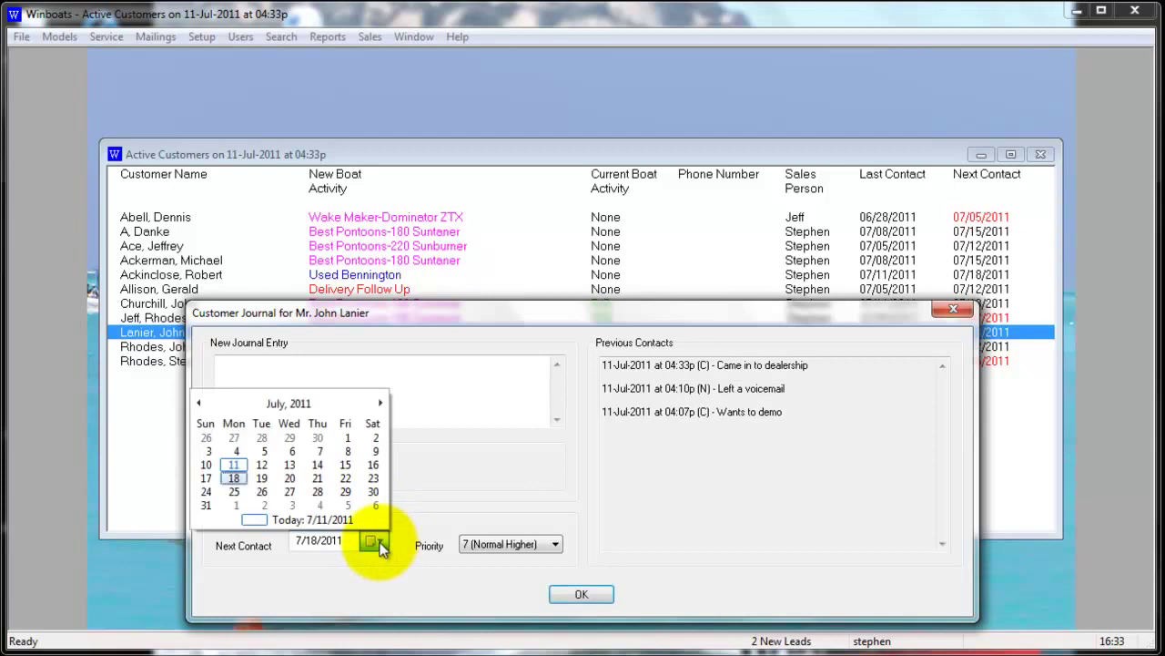
{"action": "left_click", "coordinate": [234, 465]}
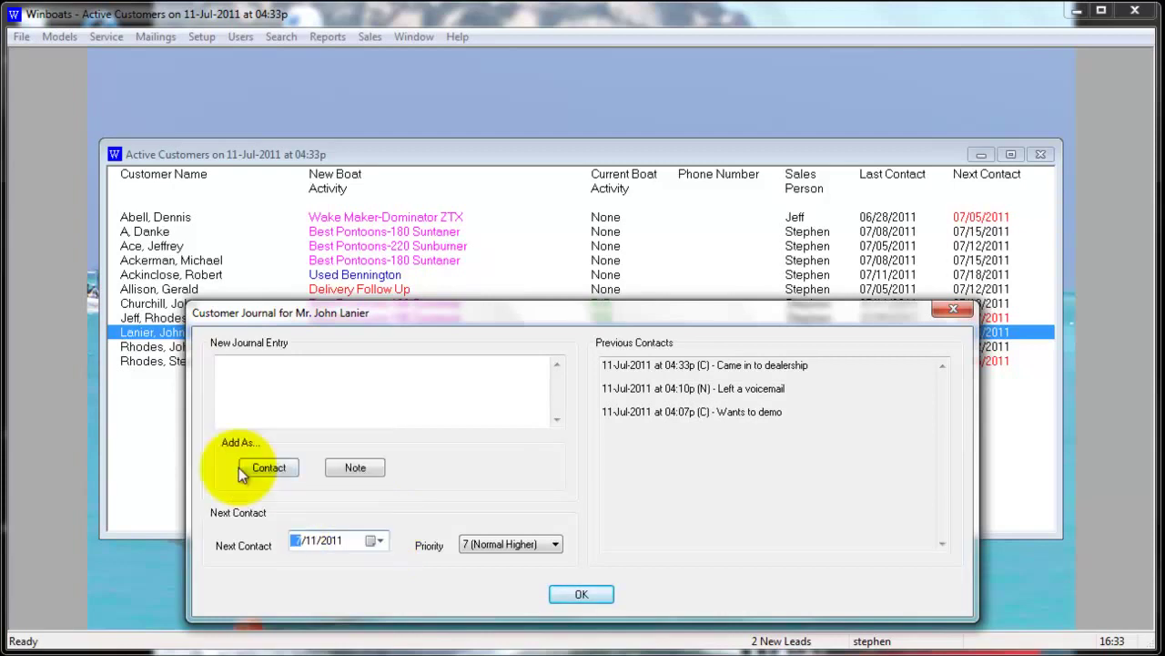
{"action": "left_click", "coordinate": [551, 545]}
{"action": "left_click", "coordinate": [547, 545]}
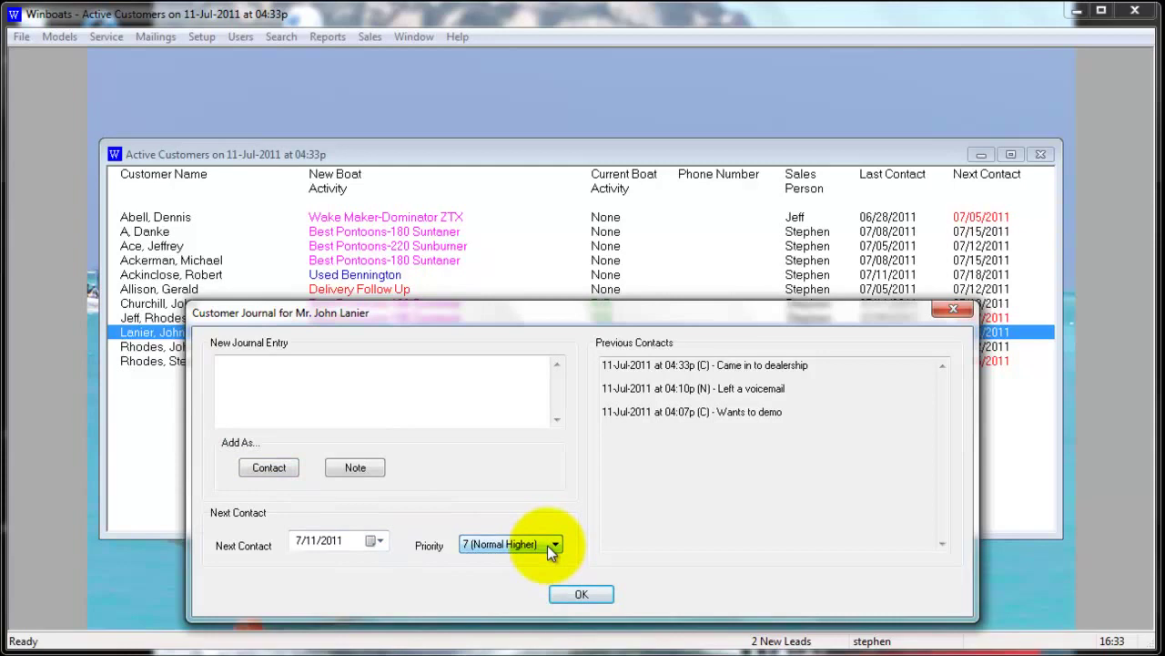
{"action": "left_click", "coordinate": [582, 594]}
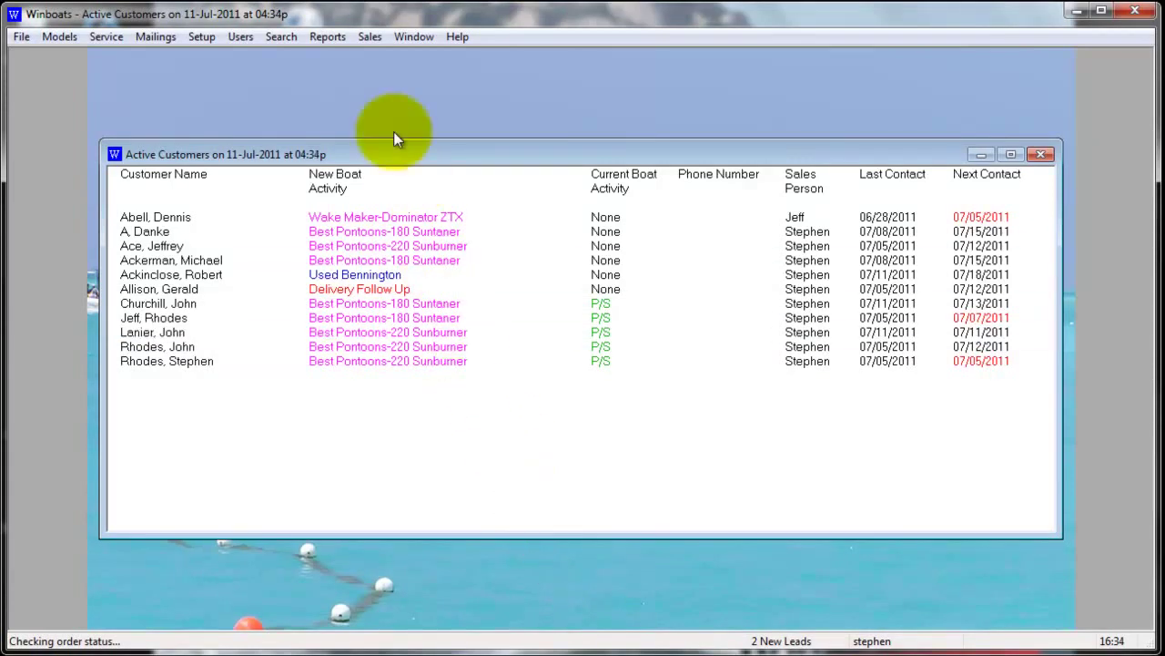
Open the salesperson's To Do List and select the 11-Jul-2011 follow-up
{"action": "left_click", "coordinate": [368, 39]}
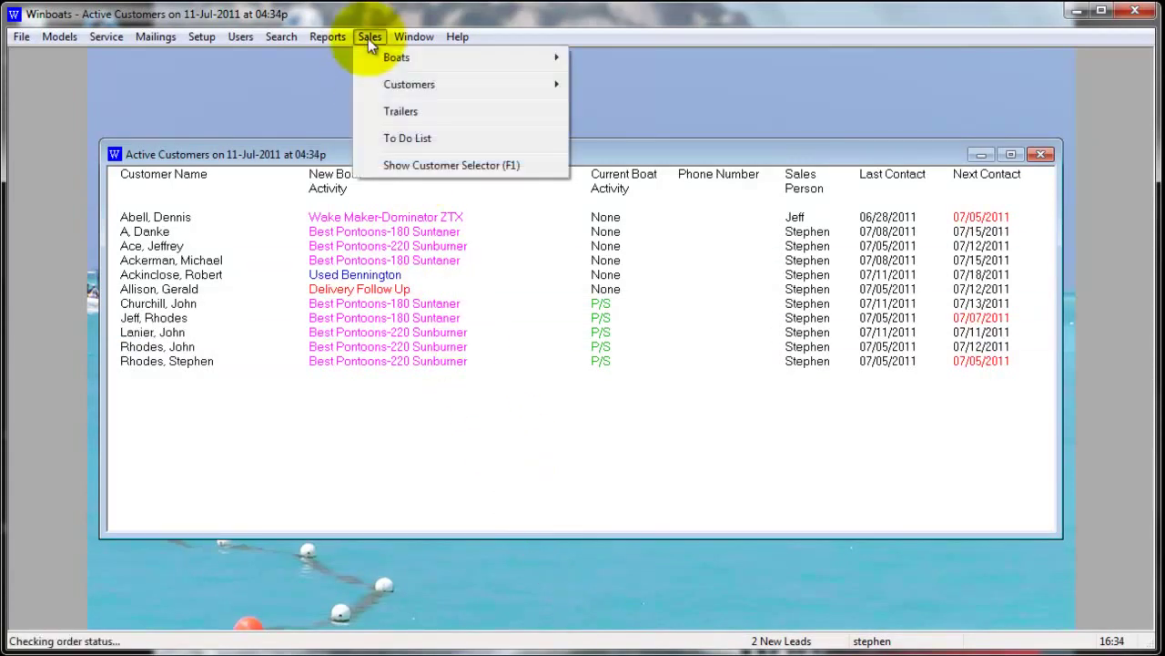
{"action": "left_click", "coordinate": [425, 137]}
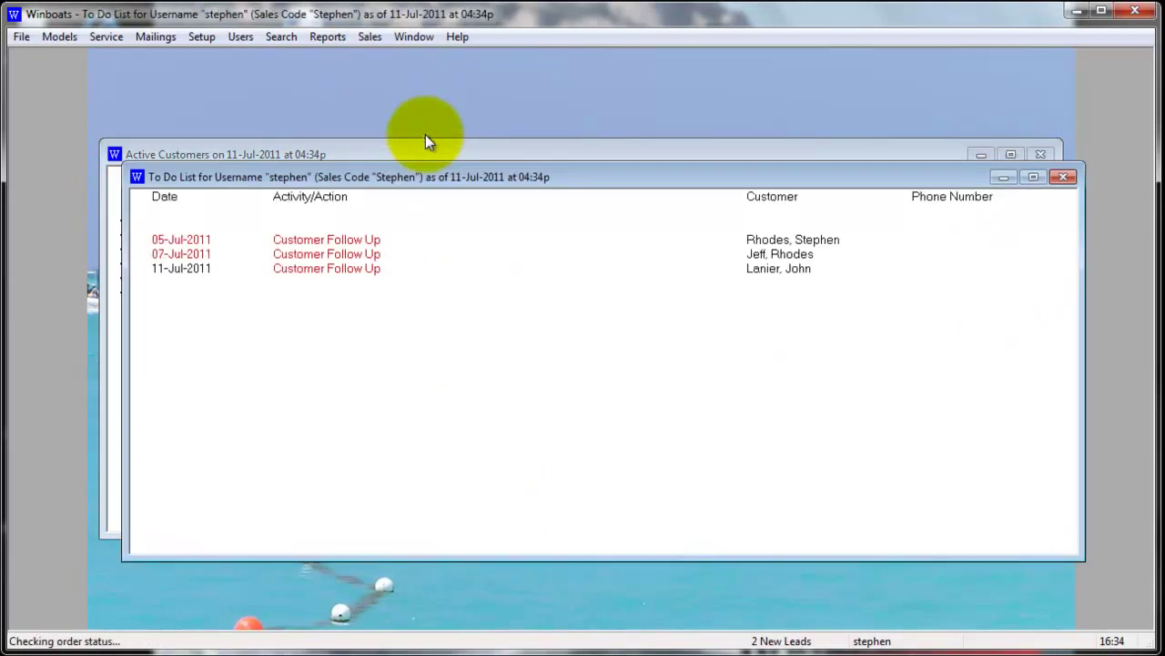
{"action": "left_click_drag", "start_coordinate": [436, 179], "coordinate": [439, 239]}
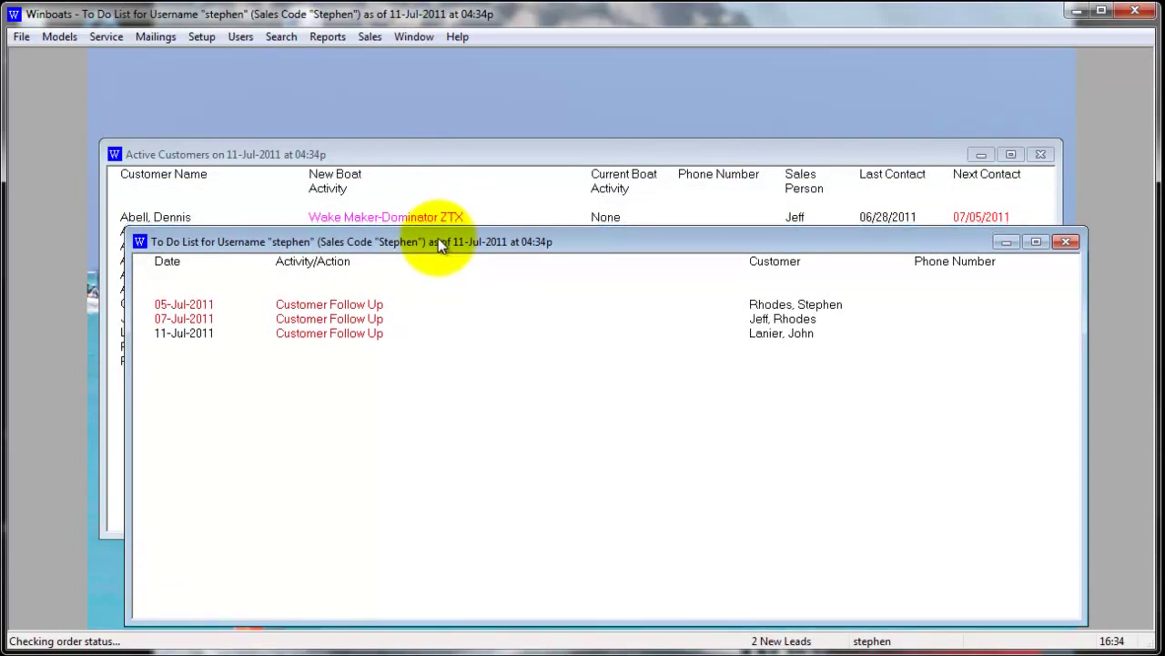
{"action": "left_click", "coordinate": [355, 305]}
{"action": "left_click", "coordinate": [362, 319]}
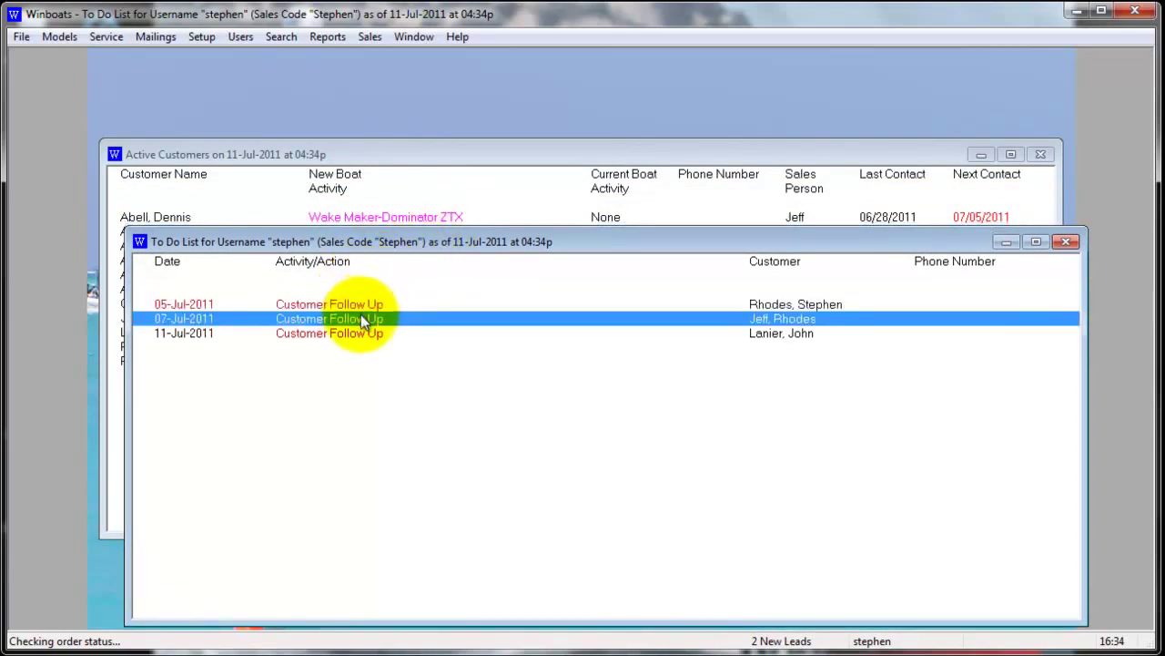
{"action": "left_click", "coordinate": [368, 332]}
Reschedule that follow-up's next contact to the 13th in its journal, then close the To Do List
{"action": "right_click", "coordinate": [368, 332]}
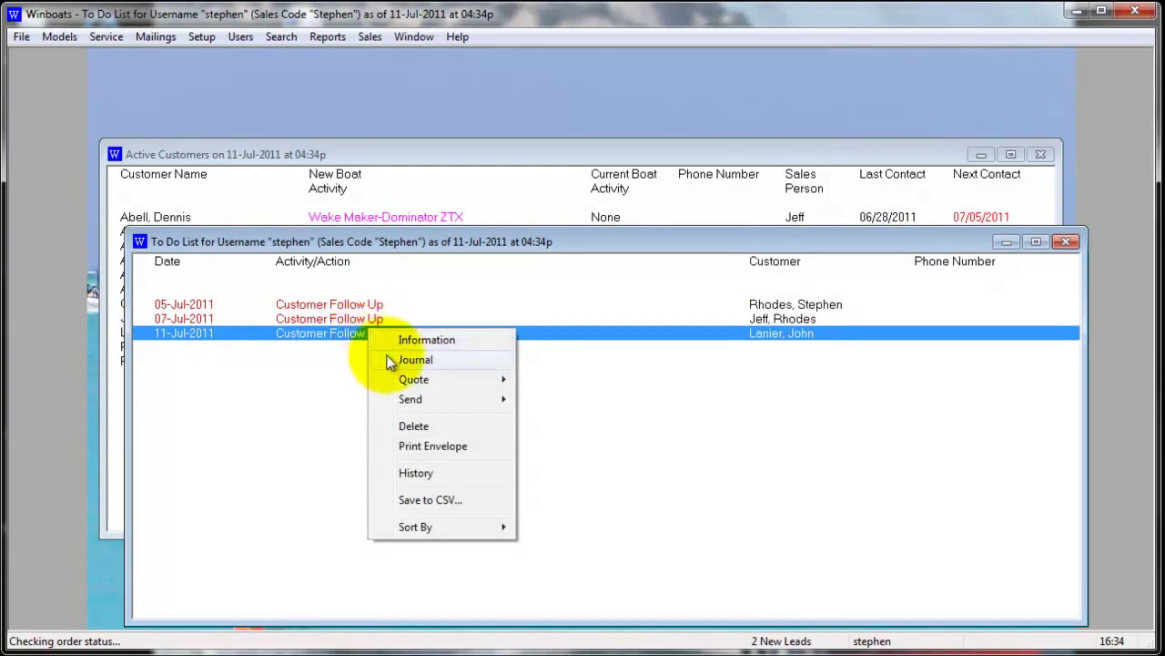
{"action": "left_click", "coordinate": [388, 359]}
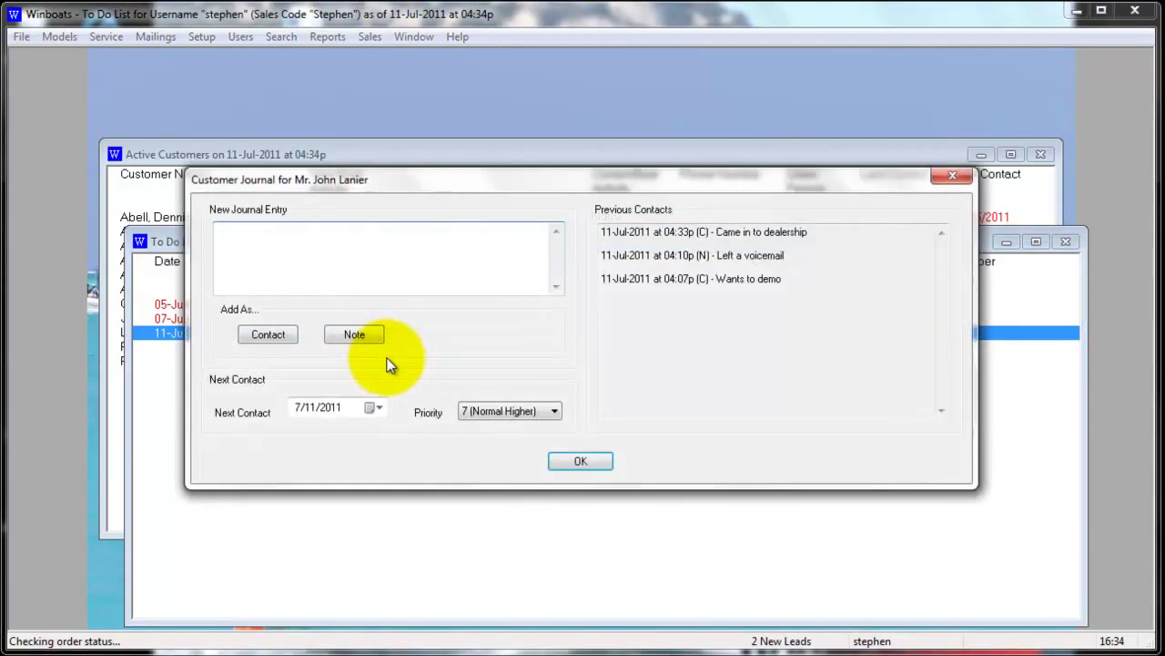
{"action": "left_click", "coordinate": [375, 408]}
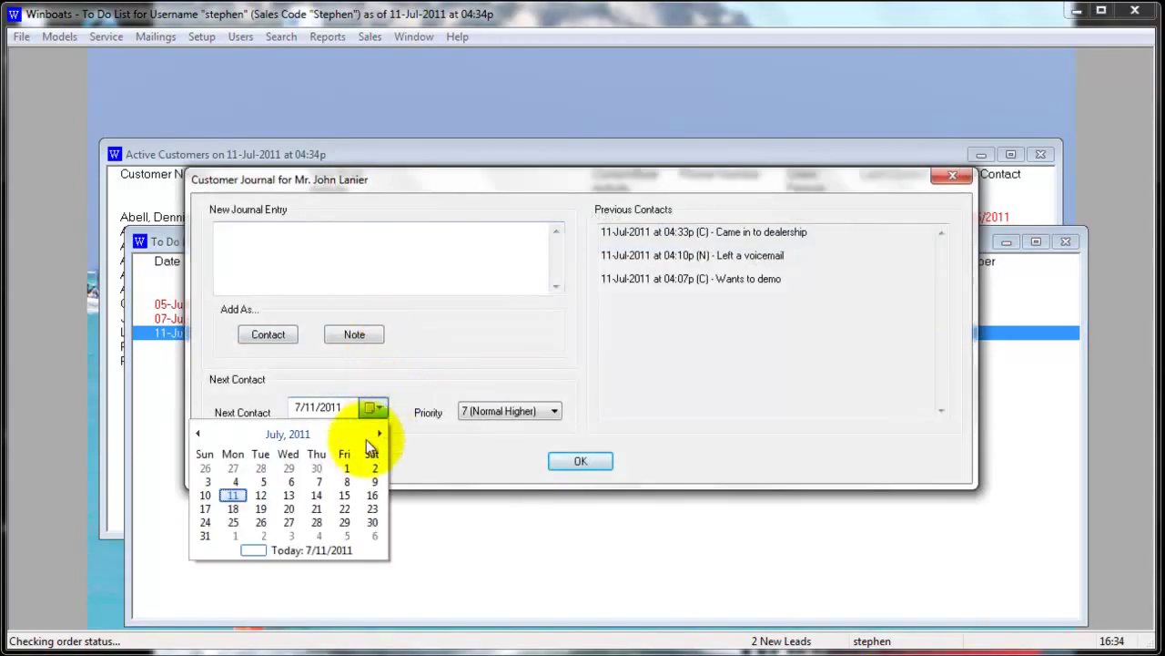
{"action": "left_click", "coordinate": [290, 497]}
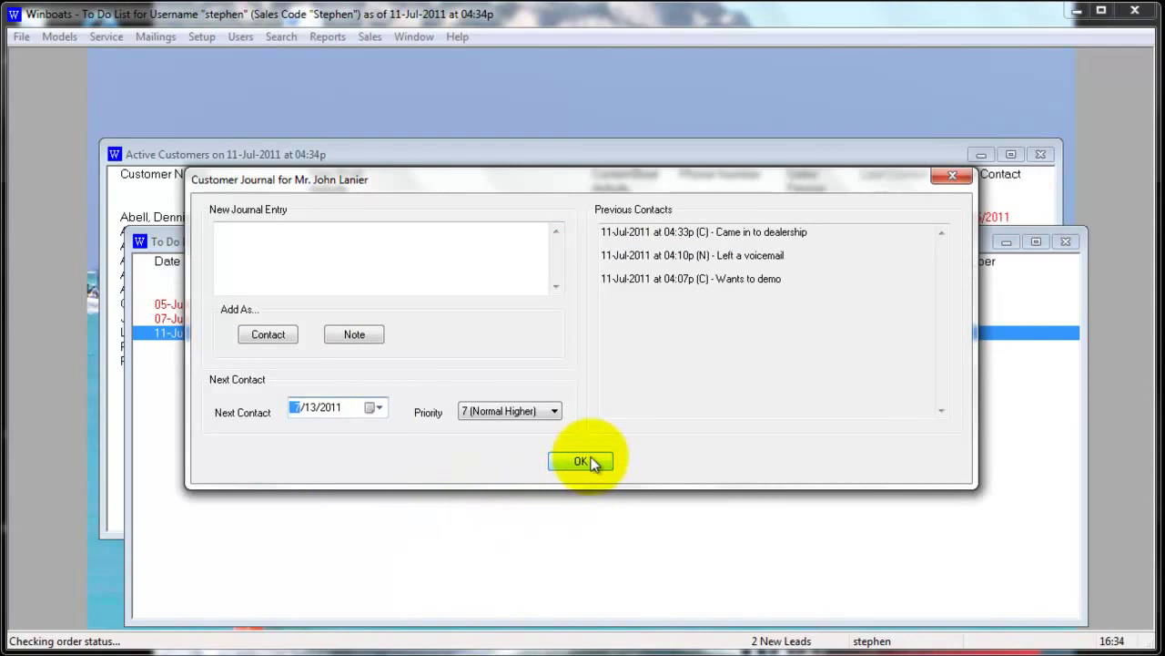
{"action": "left_click", "coordinate": [587, 462]}
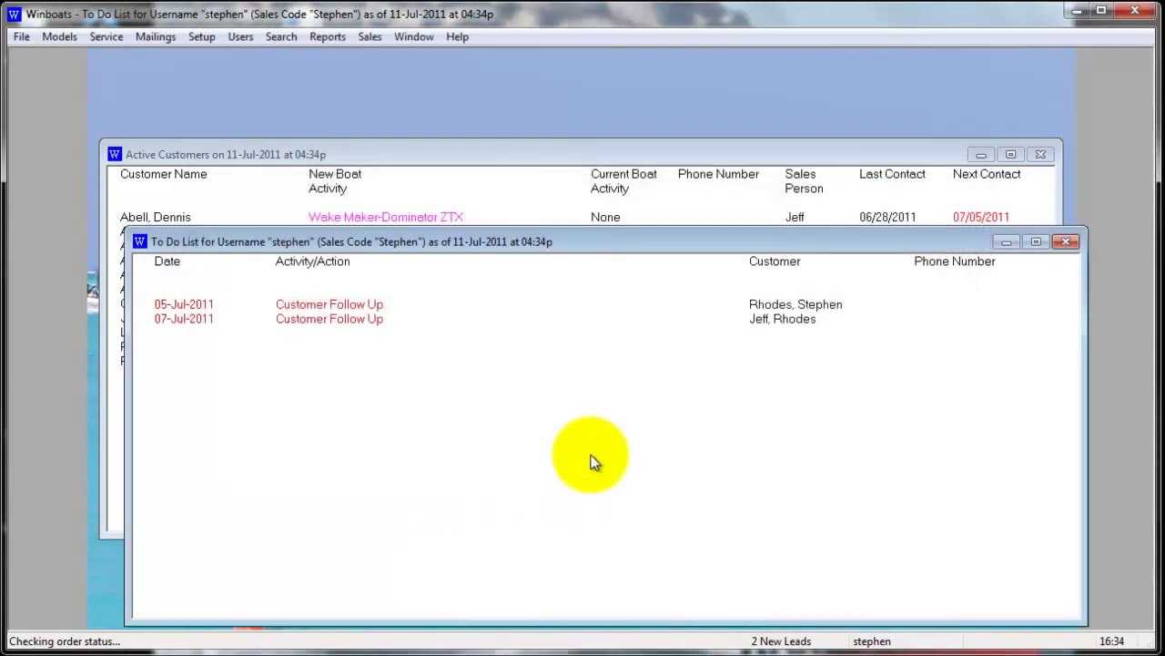
{"action": "left_click", "coordinate": [1076, 244]}
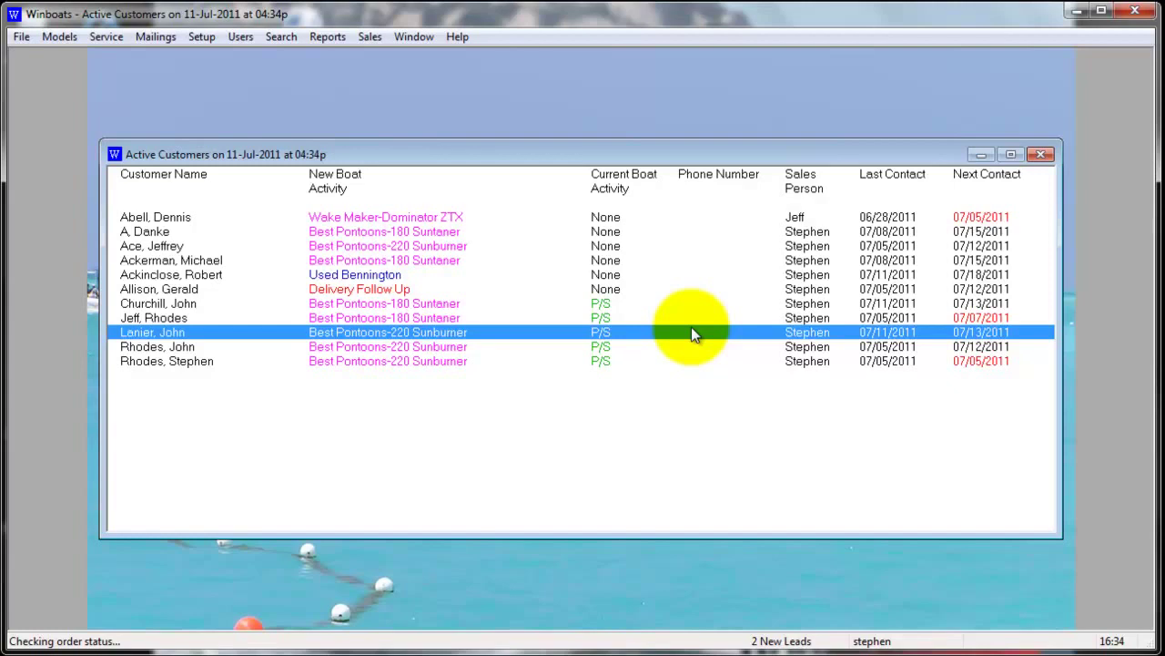
Change the new customer's journal priority to No Contact and save it
{"action": "right_click", "coordinate": [591, 332]}
{"action": "left_click", "coordinate": [625, 360]}
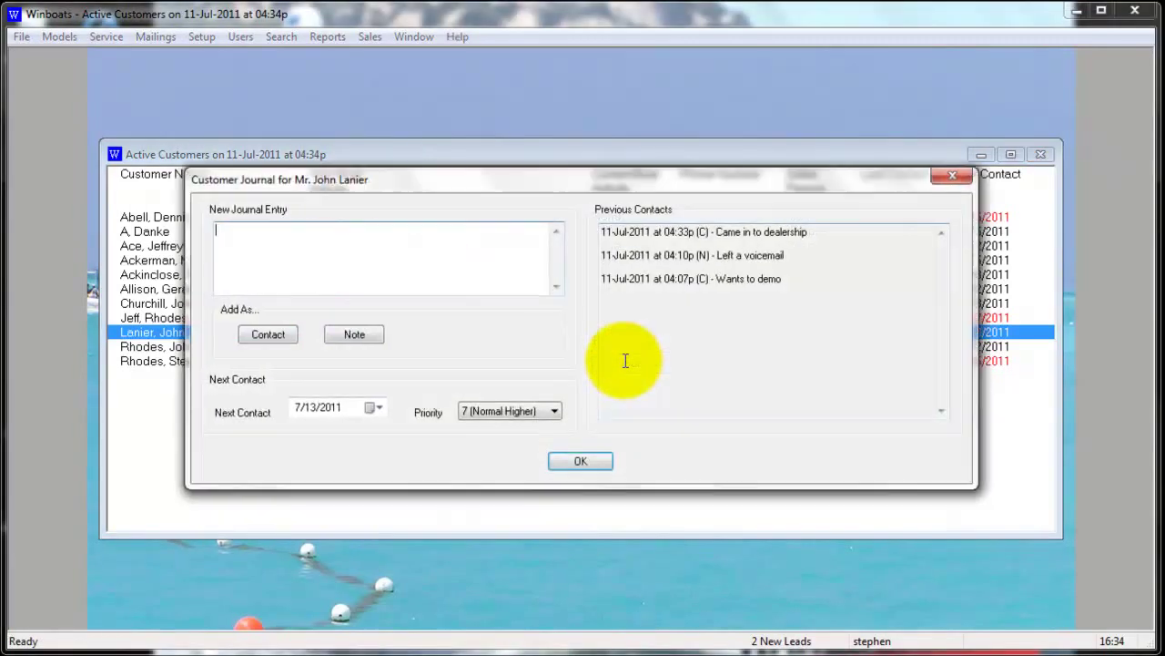
{"action": "left_click", "coordinate": [553, 412]}
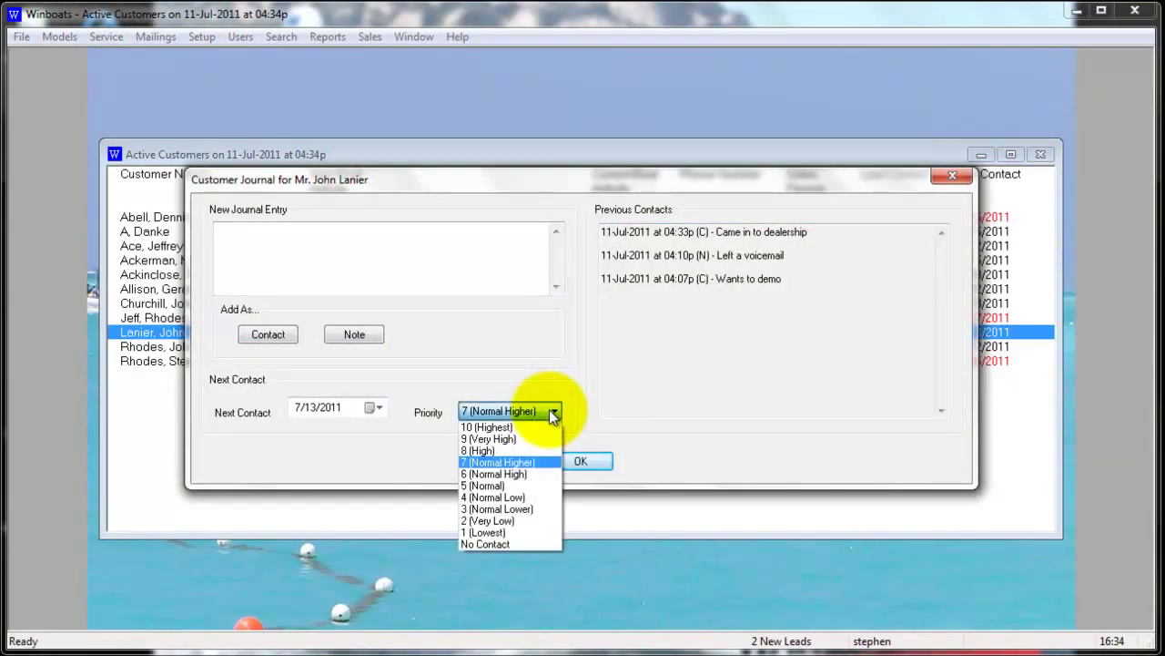
{"action": "left_click", "coordinate": [532, 544]}
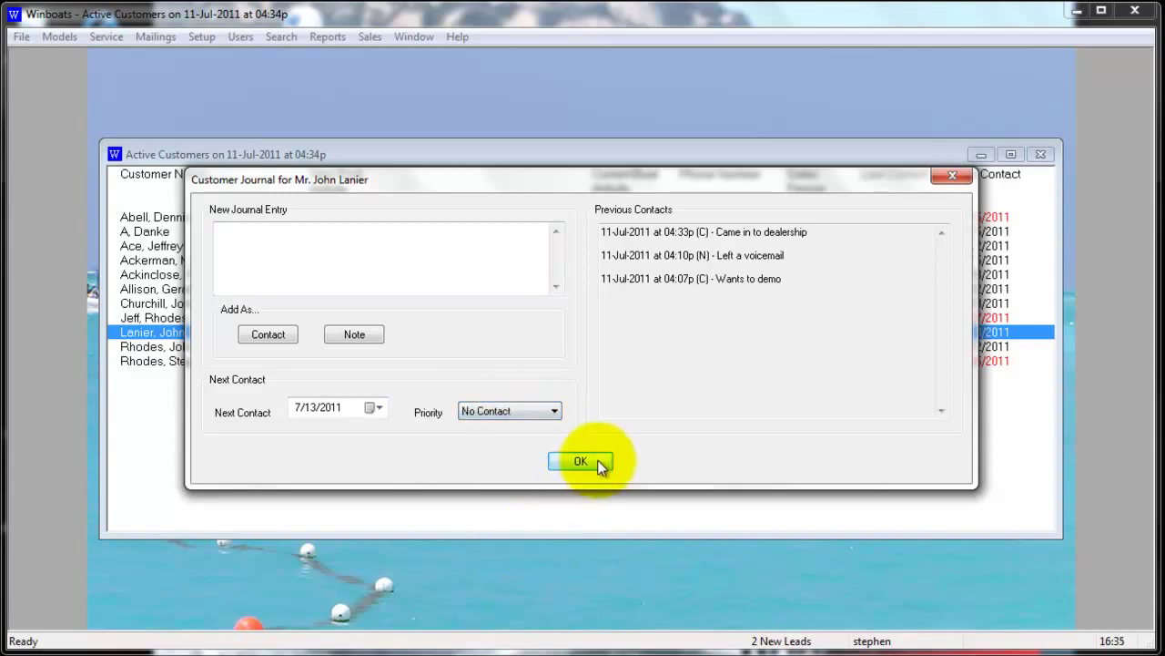
{"action": "left_click", "coordinate": [593, 462]}
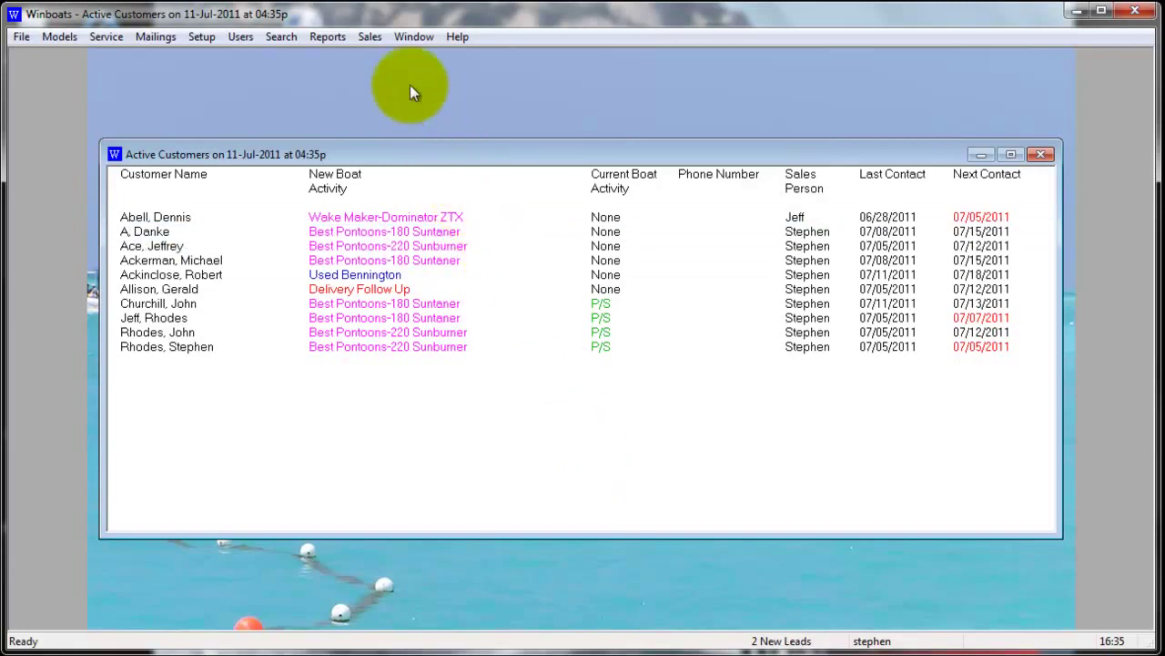
Find the customer by last name in the Customer Selector and reopen their journal, centred on screen
{"action": "left_click", "coordinate": [376, 35]}
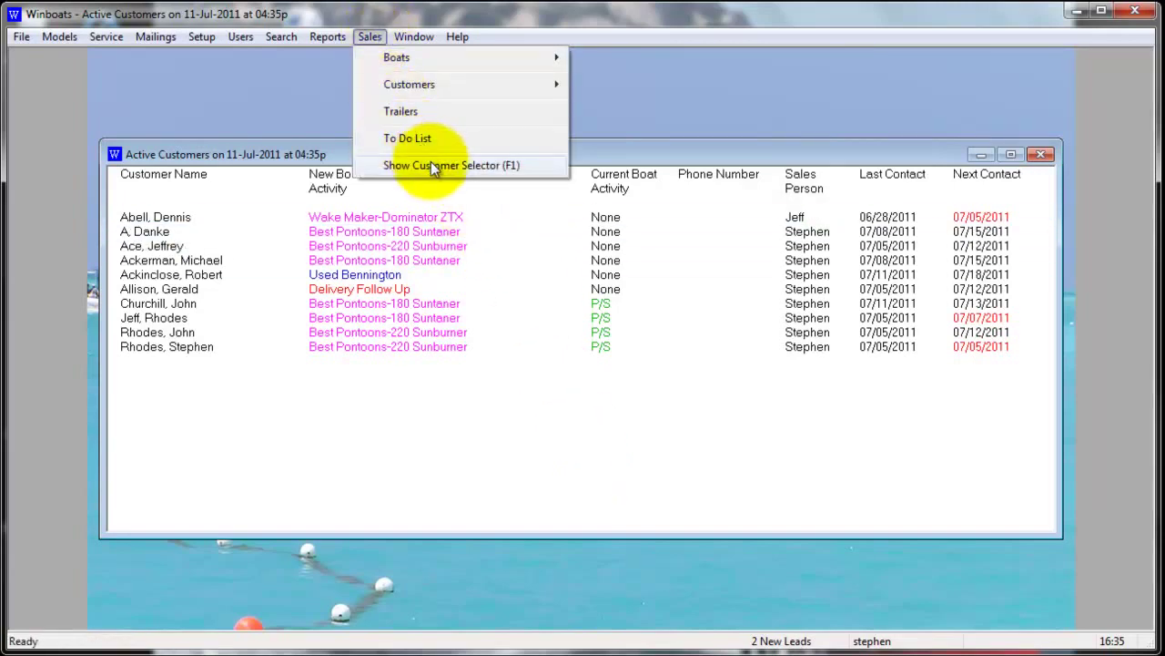
{"action": "left_click", "coordinate": [434, 168]}
{"action": "type", "text": "lanier"}
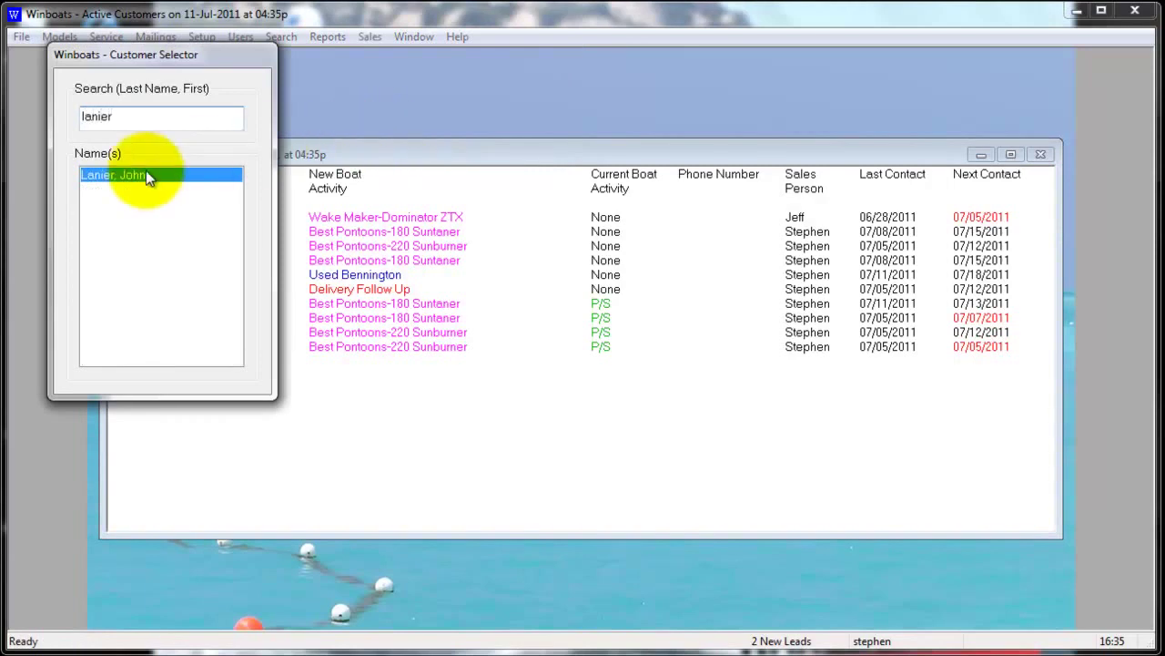
{"action": "right_click", "coordinate": [146, 170]}
{"action": "left_click", "coordinate": [158, 197]}
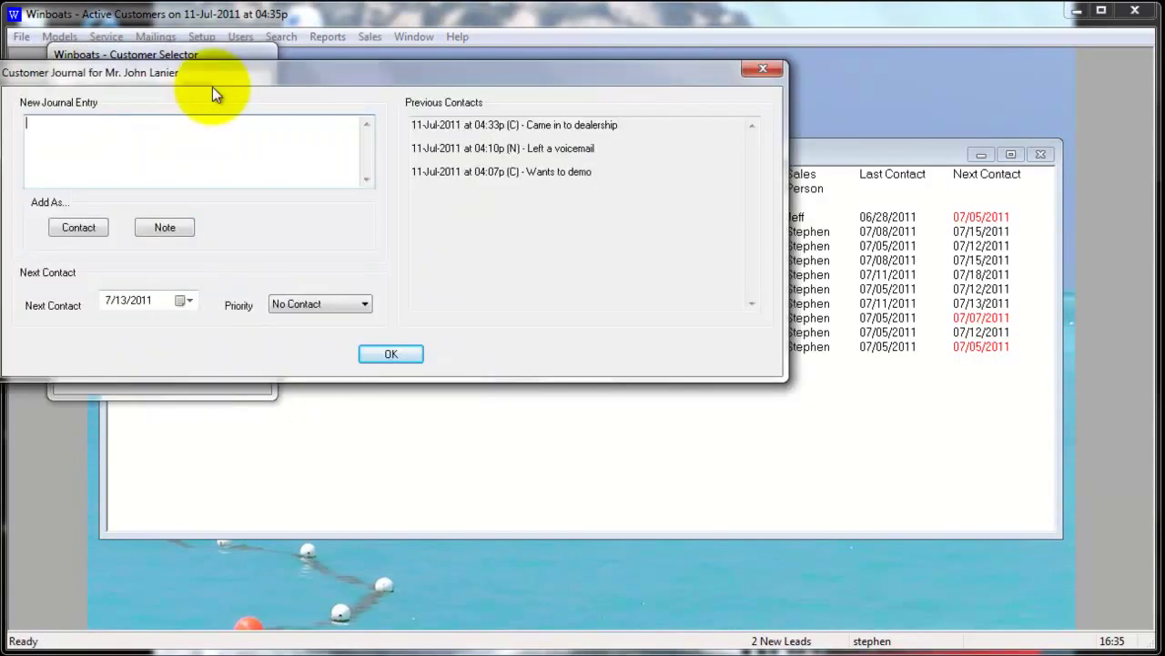
{"action": "left_click_drag", "start_coordinate": [213, 78], "coordinate": [430, 144]}
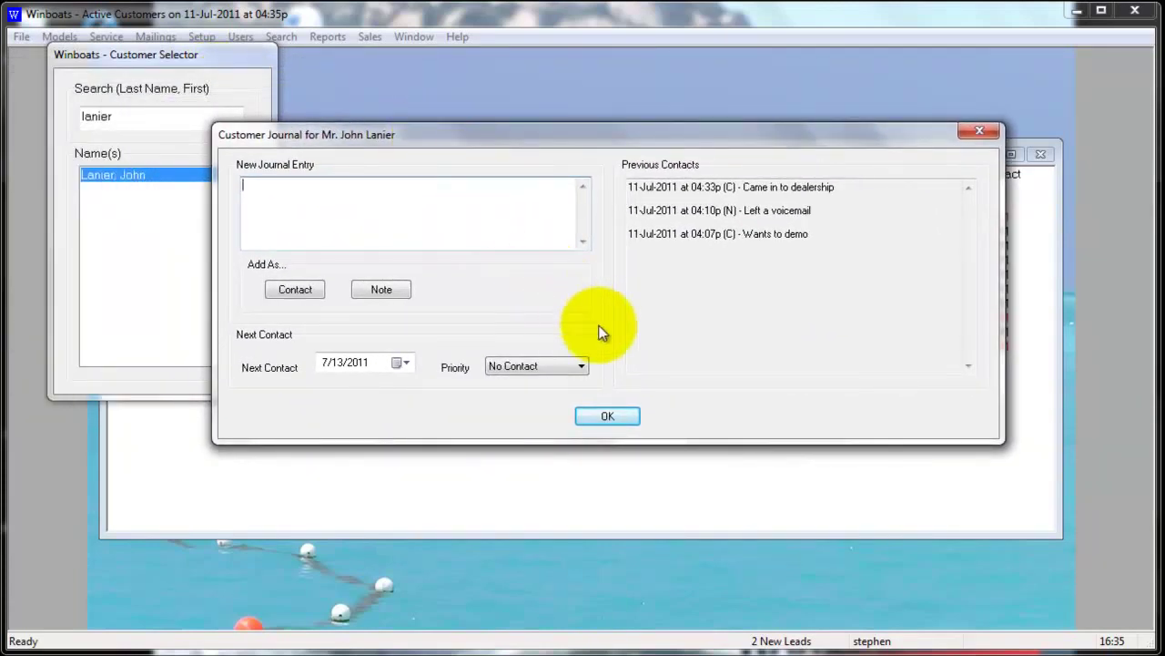